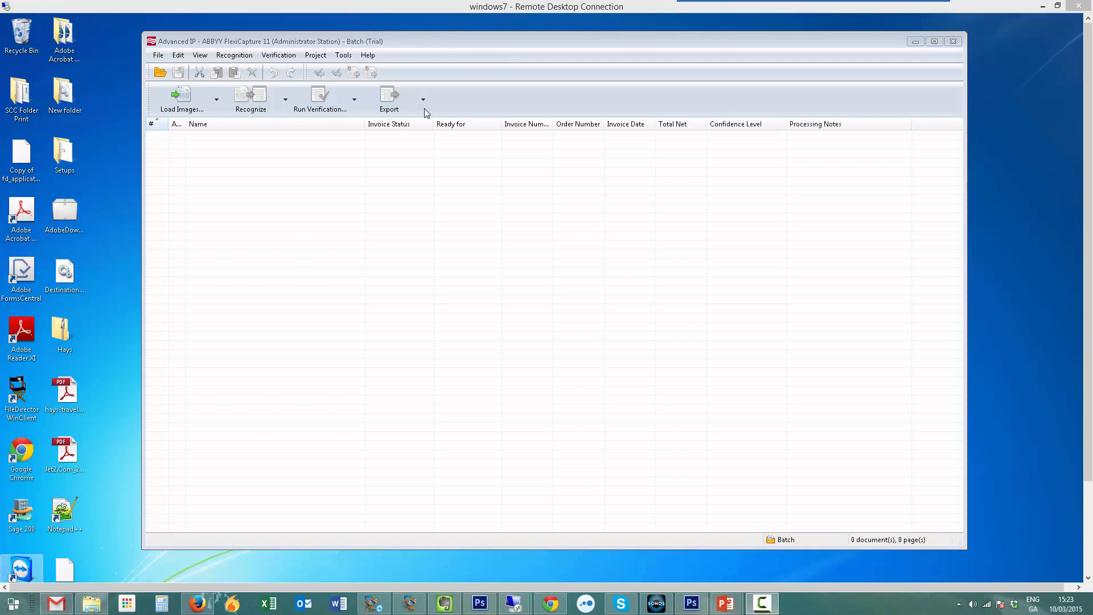
- Load the five spielbergsolutions PDF invoices from the Samples folder into the batch
left_click(180, 103)
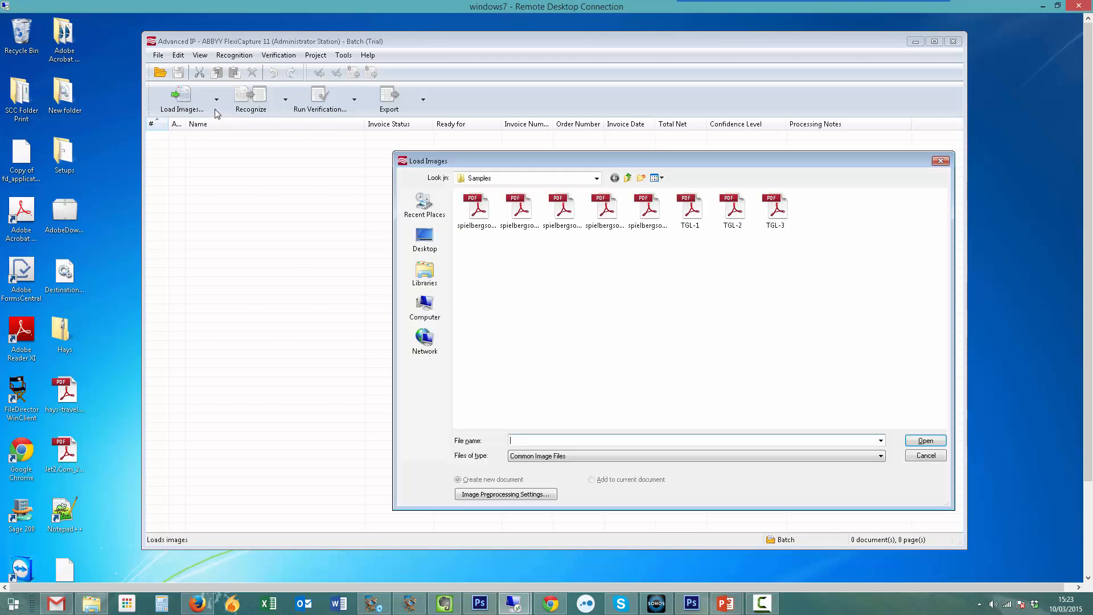
left_click(926, 456)
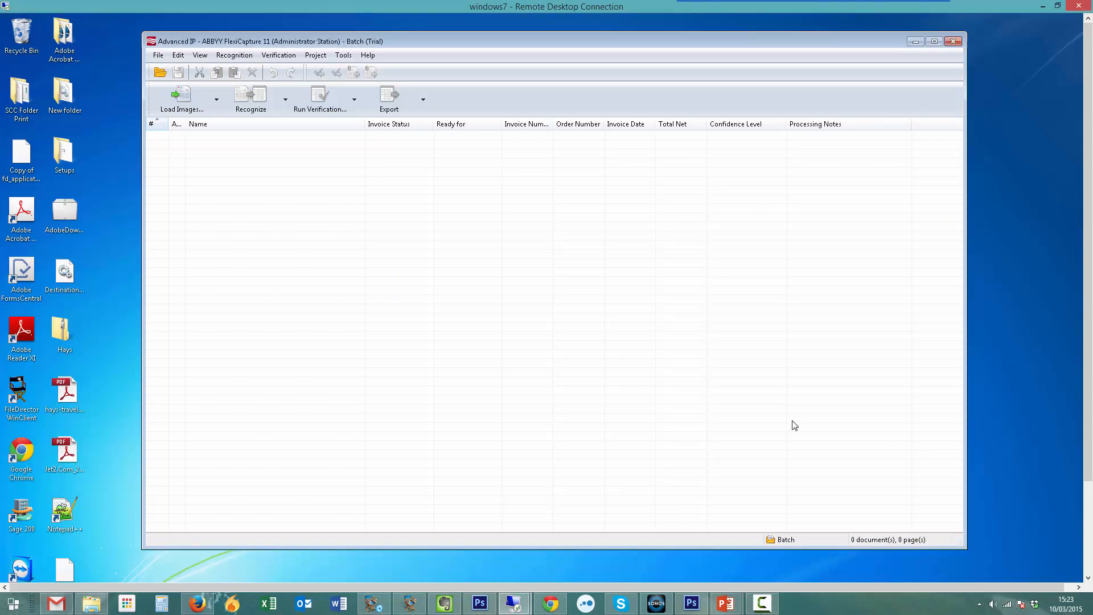
left_click(217, 101)
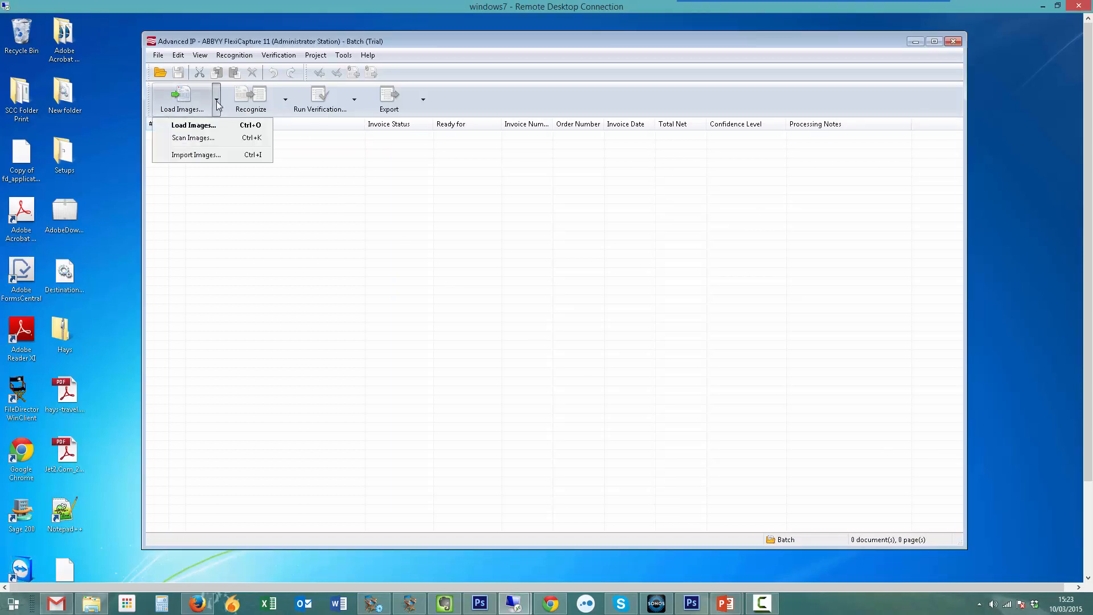
left_click(193, 125)
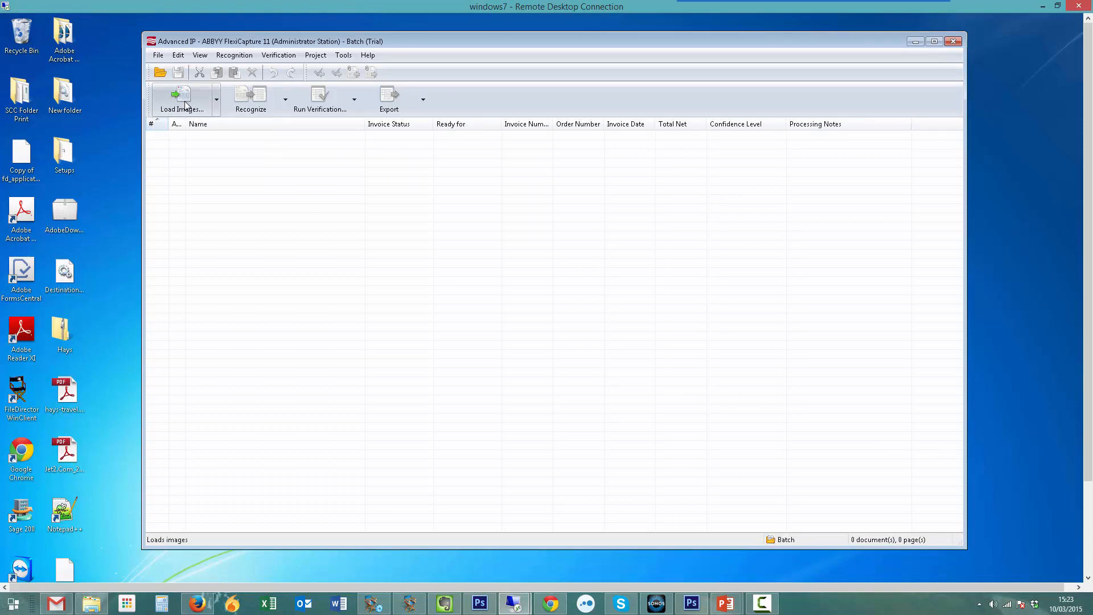
left_click(471, 215)
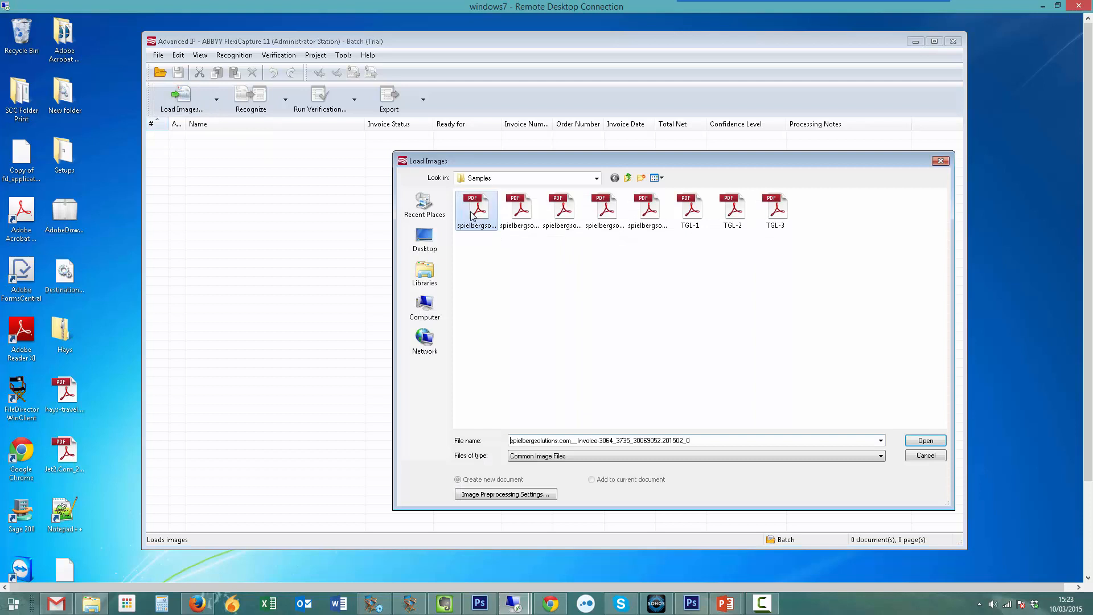
left_click(648, 211, "shift")
left_click(923, 442)
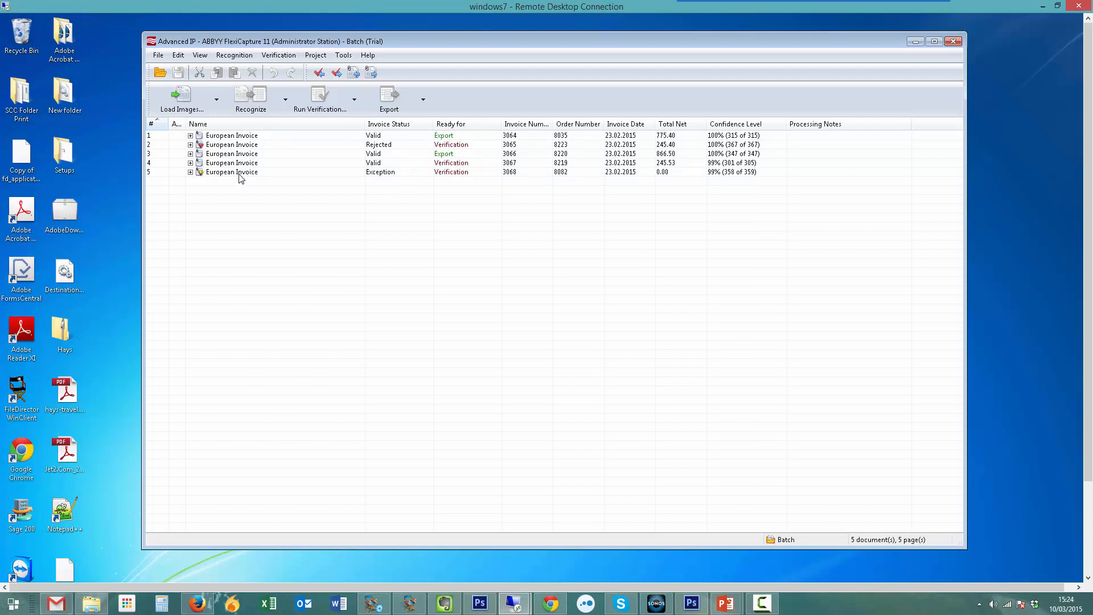
- Narrow the Name column and run verification on all five invoices, confirming the Total Tax, Tax 1 and Total fields
left_click_drag(365, 124, 285, 121)
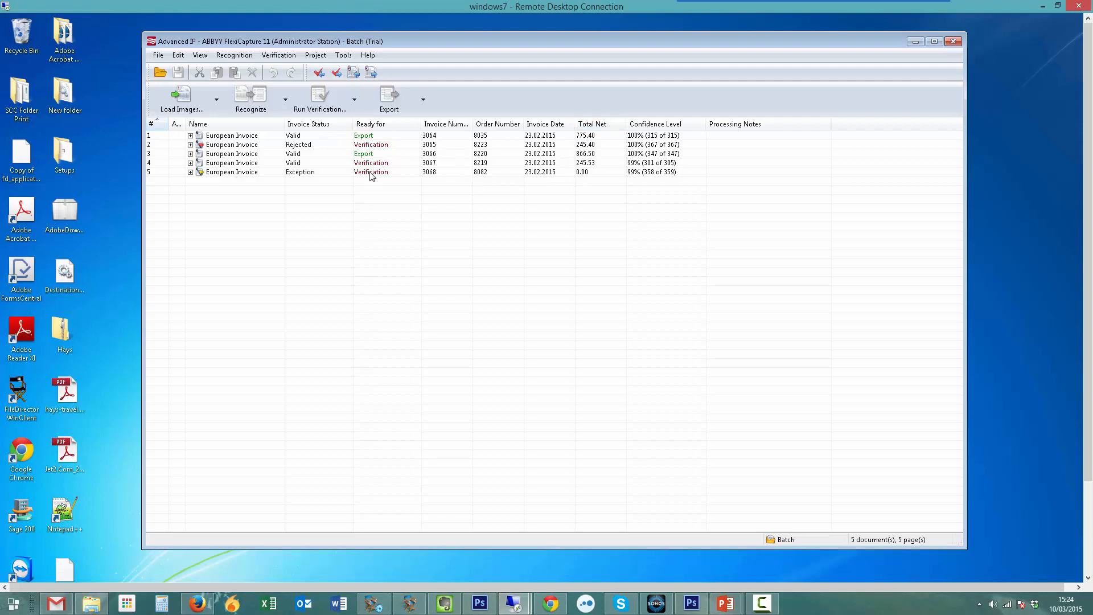
left_click(217, 136)
left_click(234, 173, "shift")
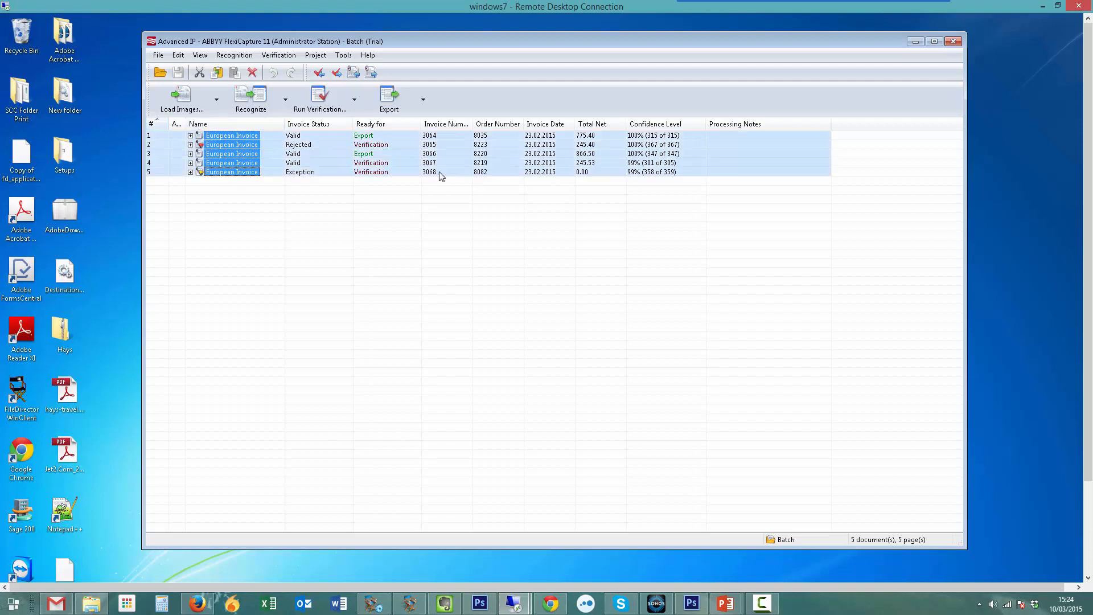
left_click(325, 106)
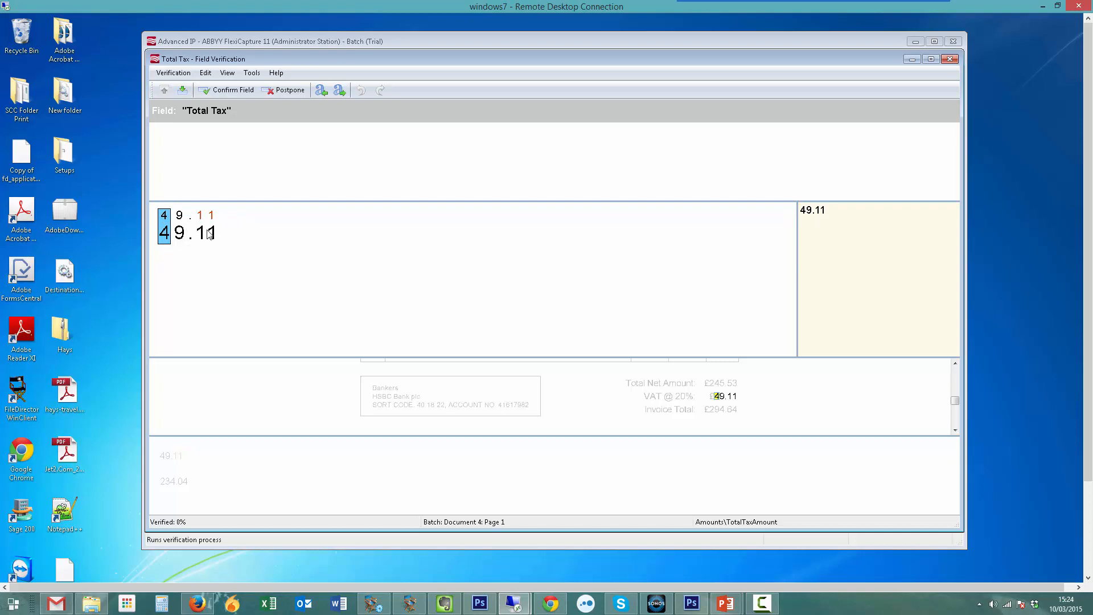
left_click(227, 90)
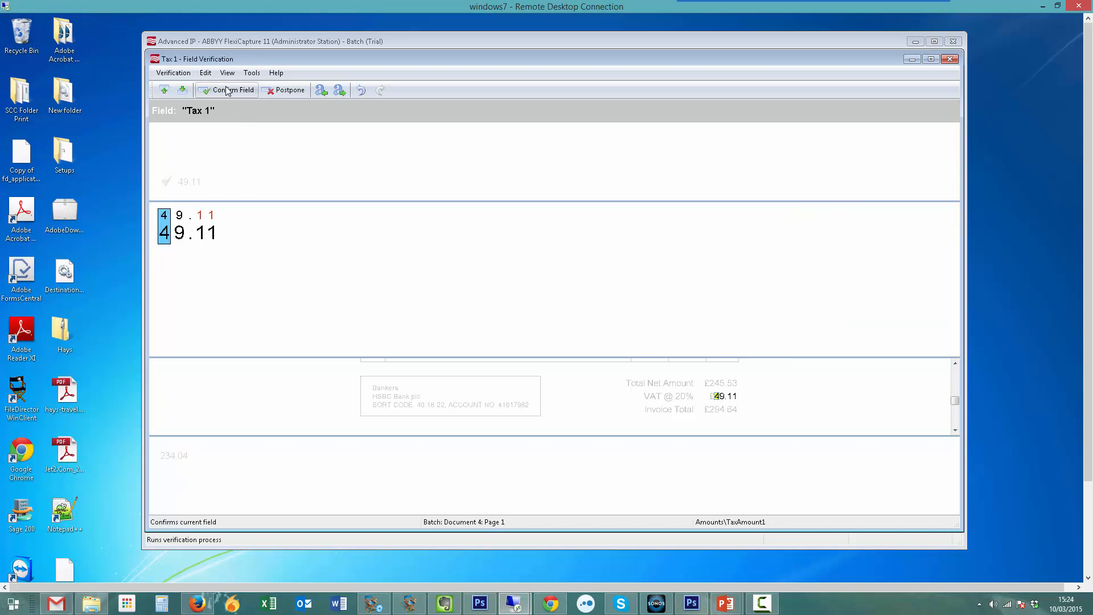
left_click(227, 90)
left_click(226, 90)
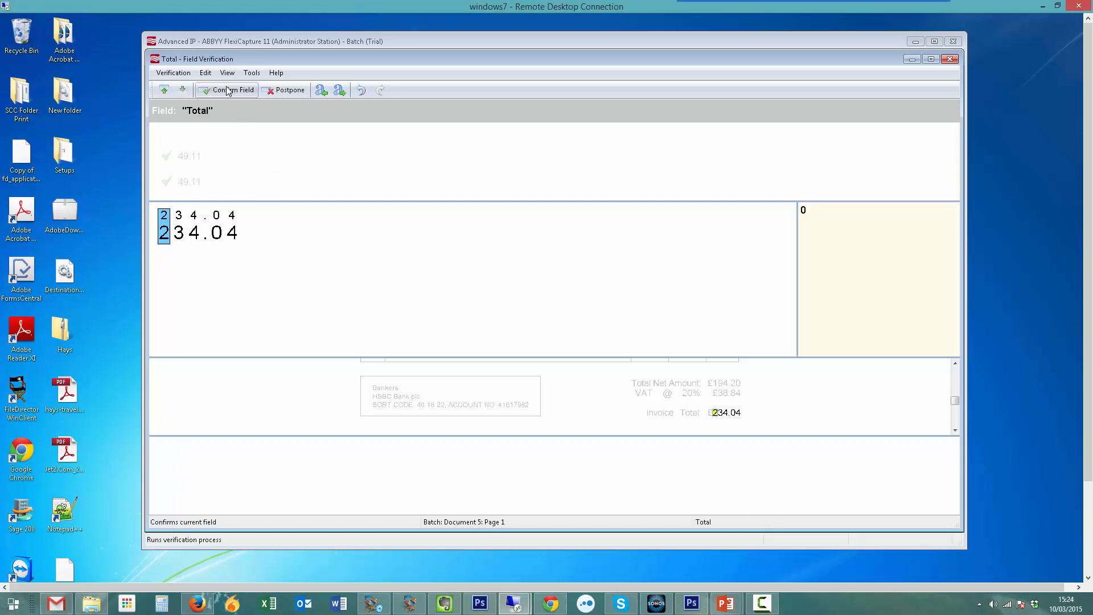
left_click(554, 322)
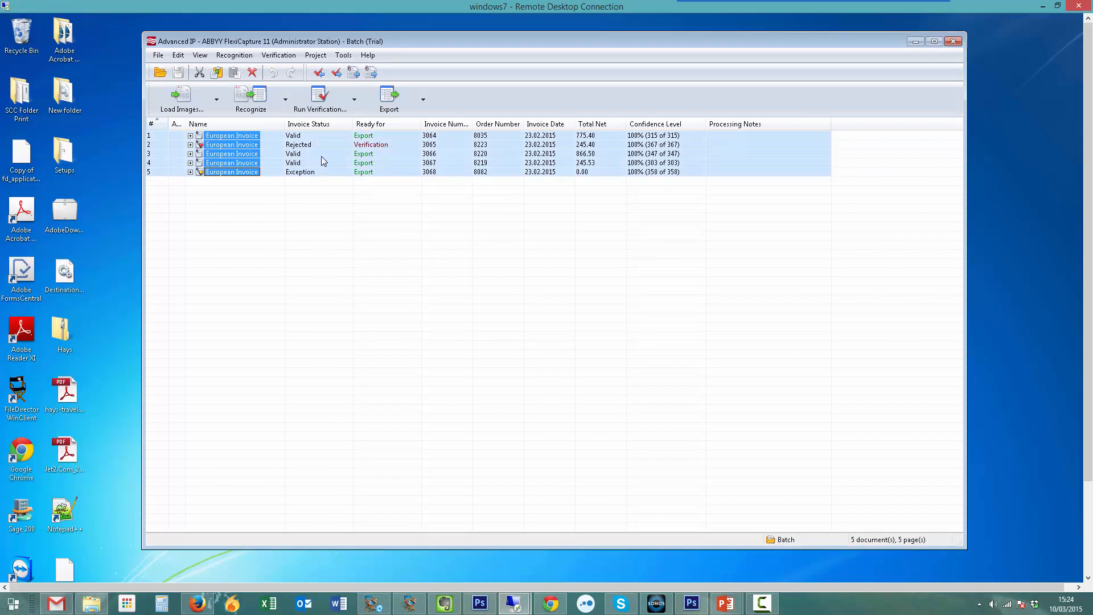
- Open the first invoice in the batch and enlarge its document pane to view the scanned page
left_click(306, 146)
double_click(312, 136)
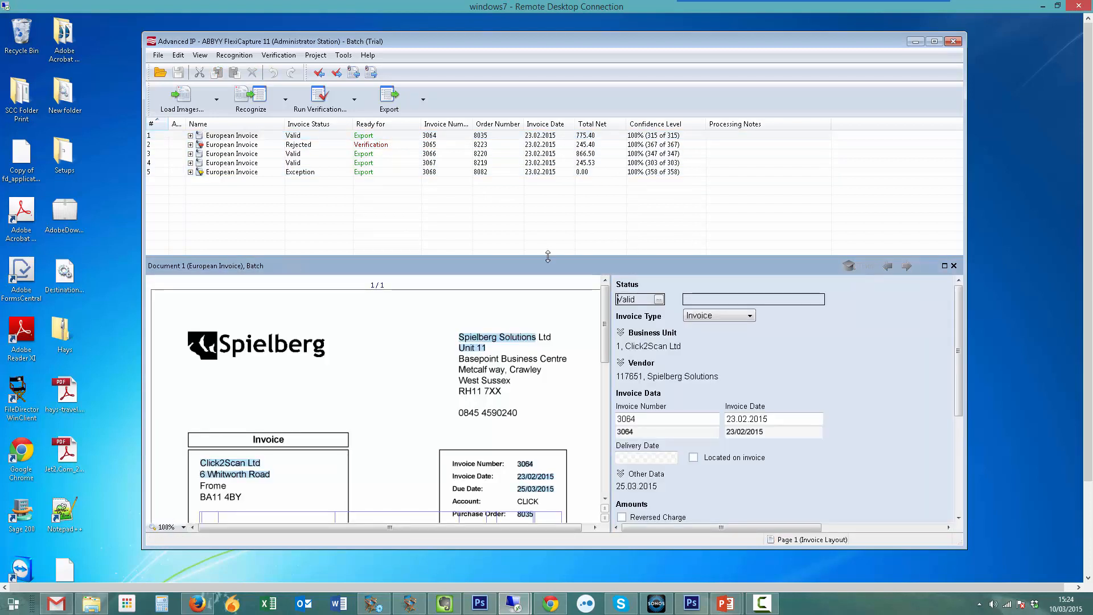
left_click_drag(548, 256, 548, 229)
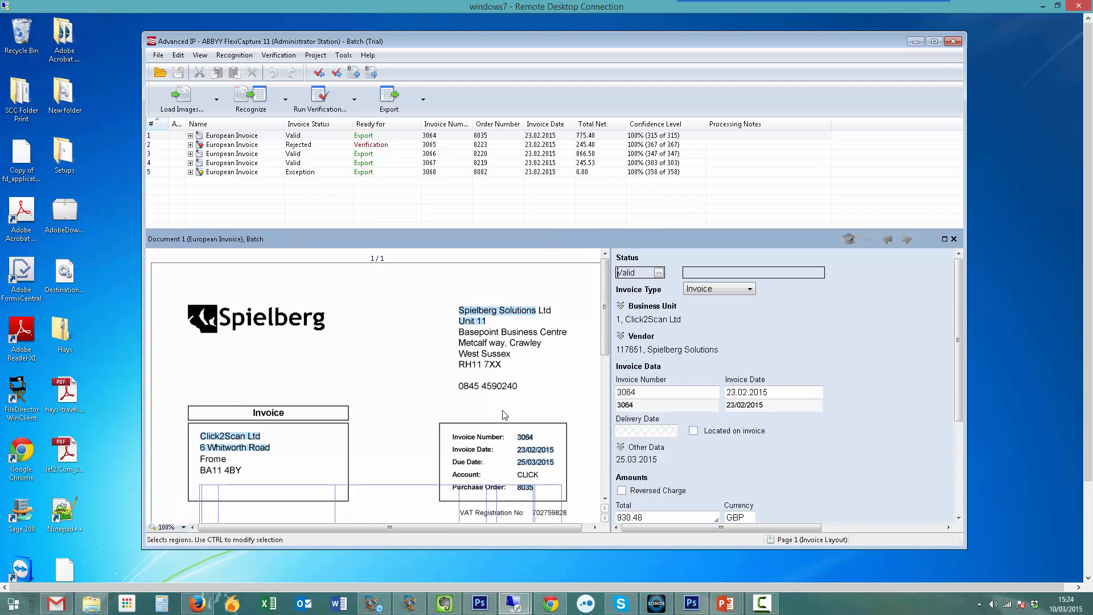
scroll(604, 336, "down", 6)
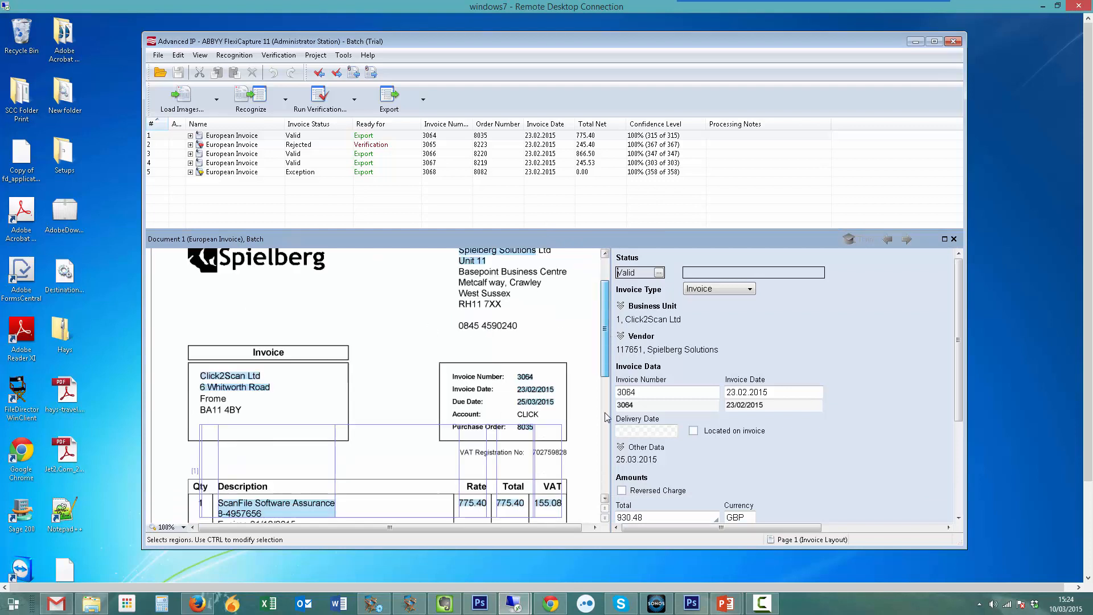
- Widen the invoice image area and set its zoom to 100%
left_click(183, 528)
left_click(174, 444)
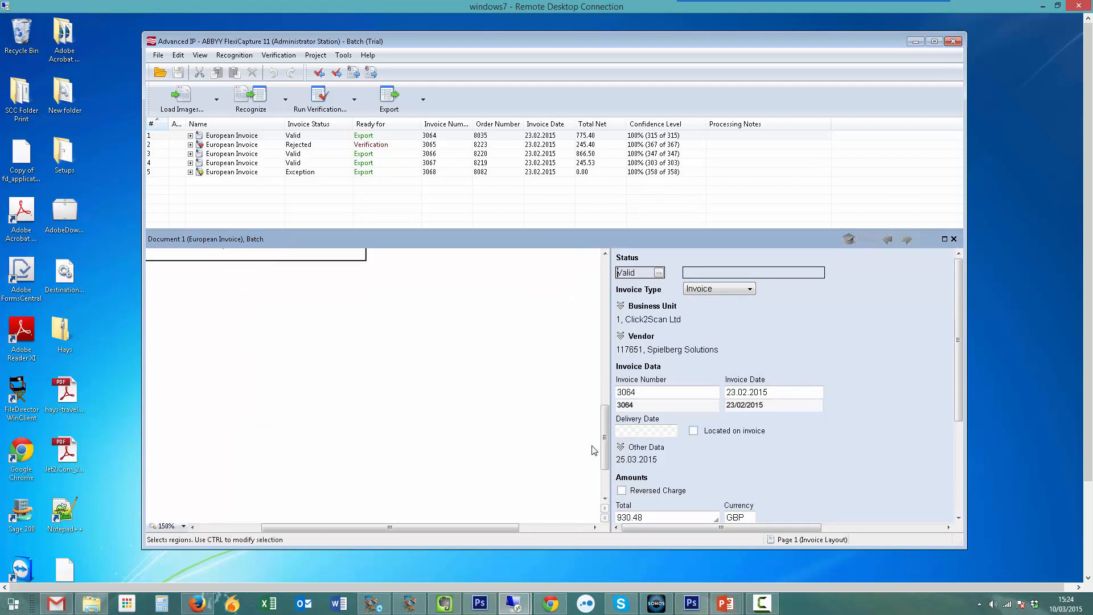
left_click_drag(604, 431, 605, 288)
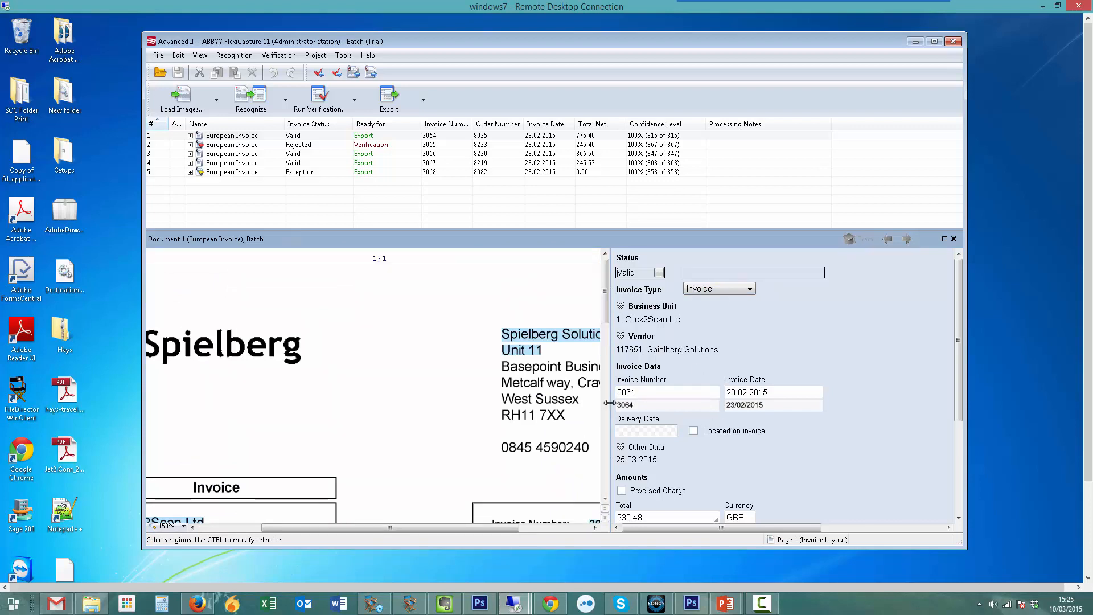
left_click_drag(611, 411, 652, 411)
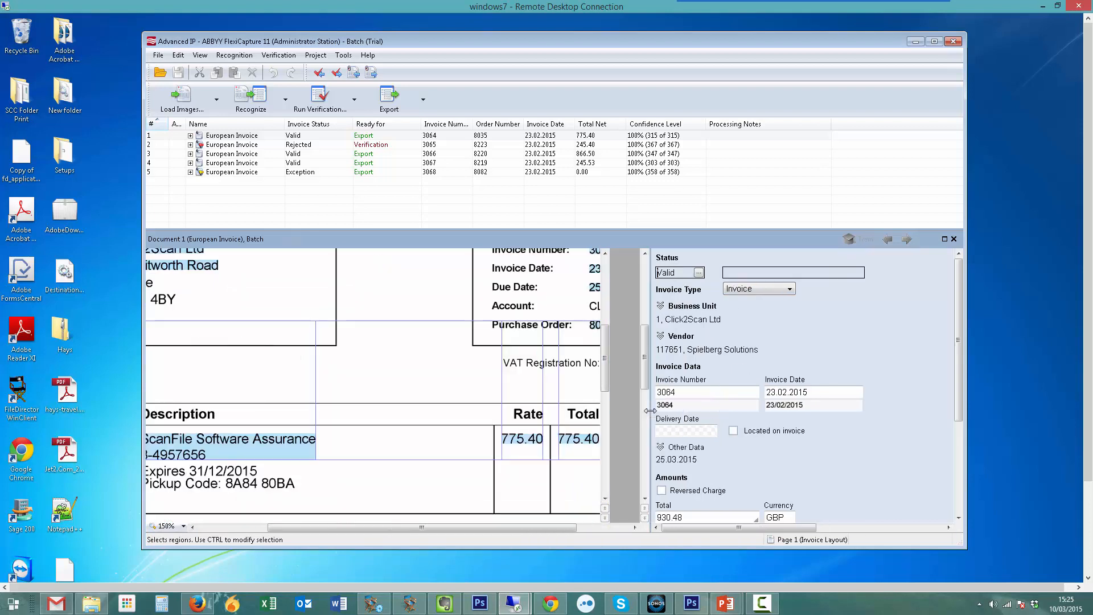
left_click(183, 526)
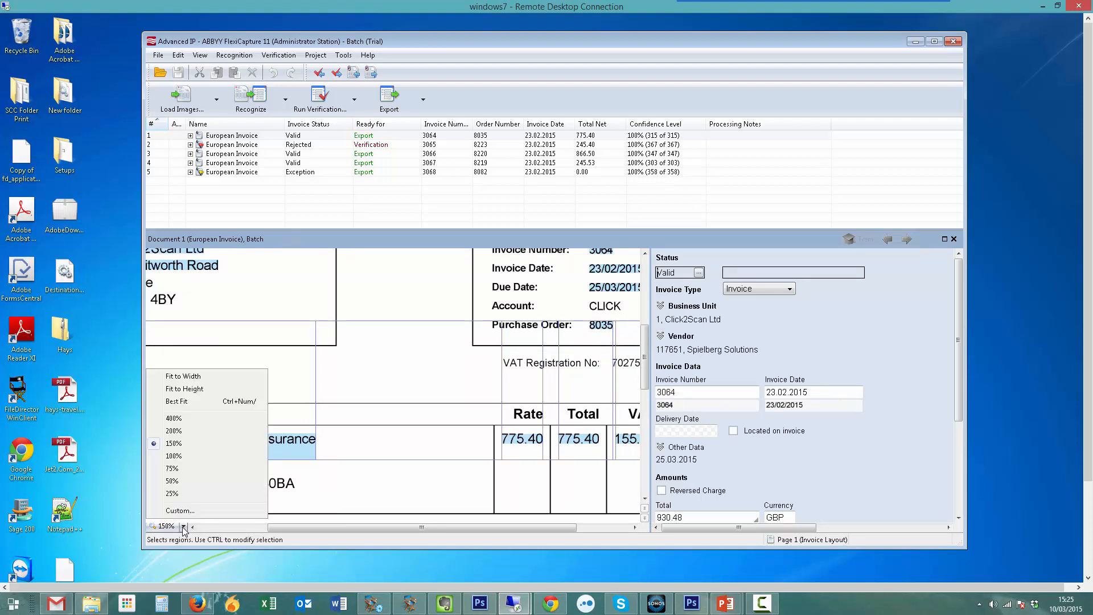
left_click(181, 456)
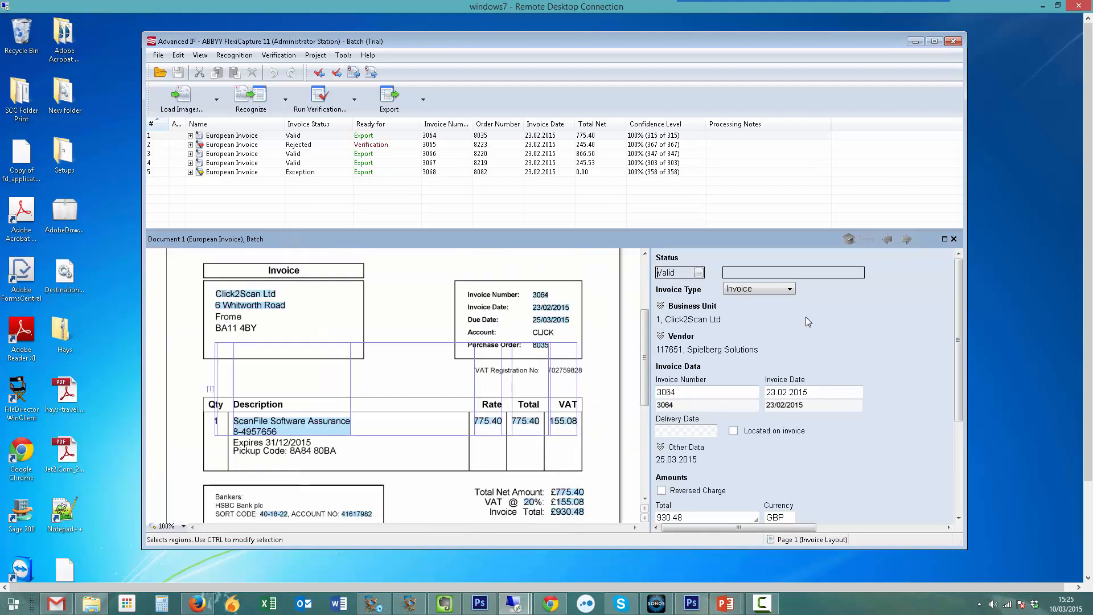
- Examine the captured Business Unit and Vendor details of the first invoice, collapsing each section again
left_click(662, 308)
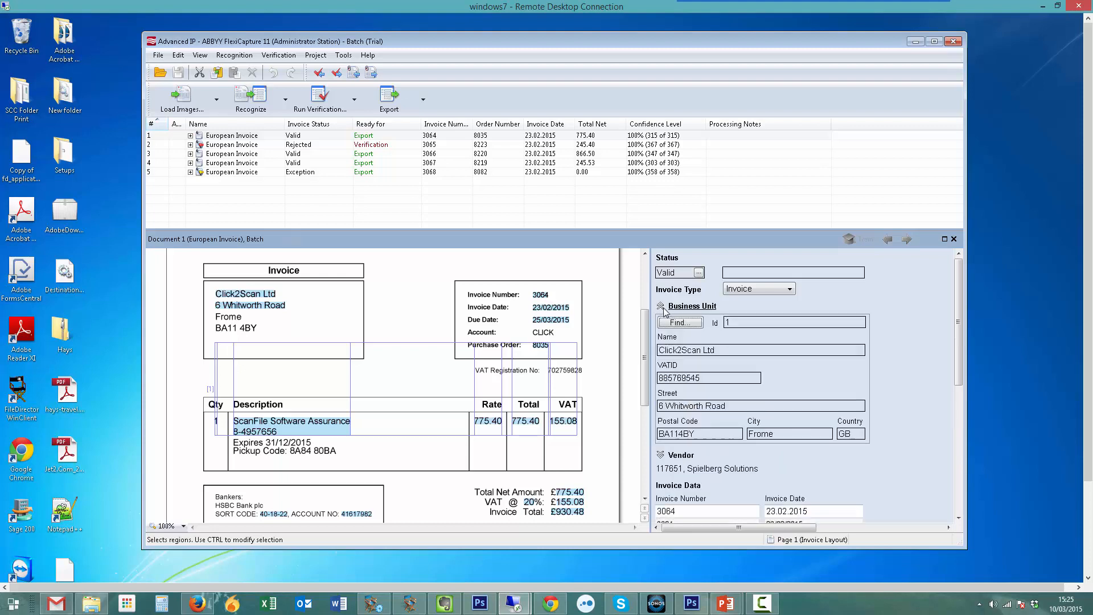
left_click(662, 308)
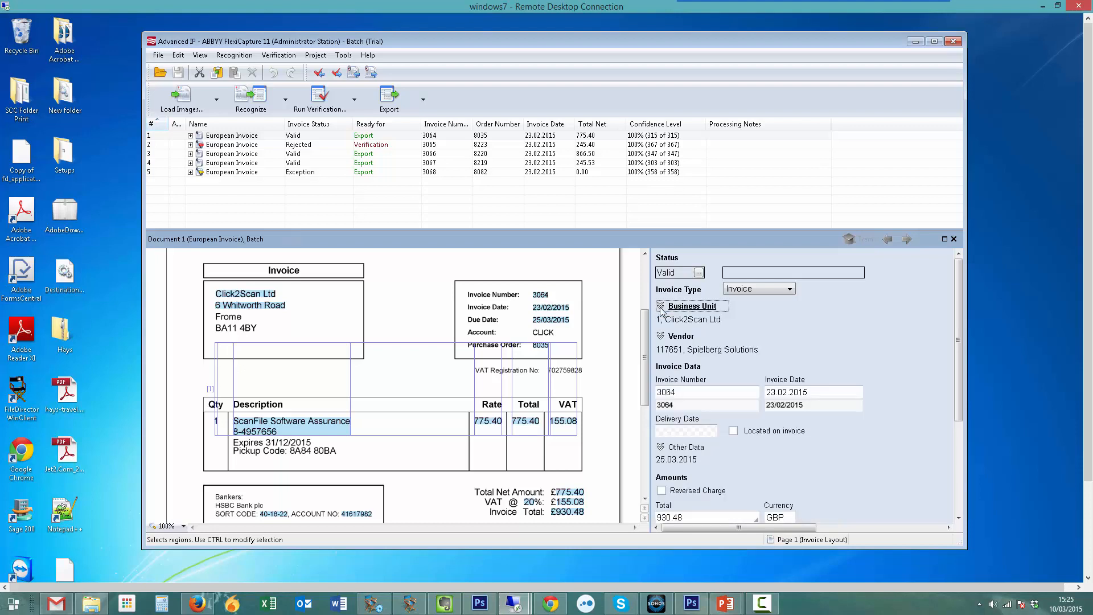
left_click(661, 337)
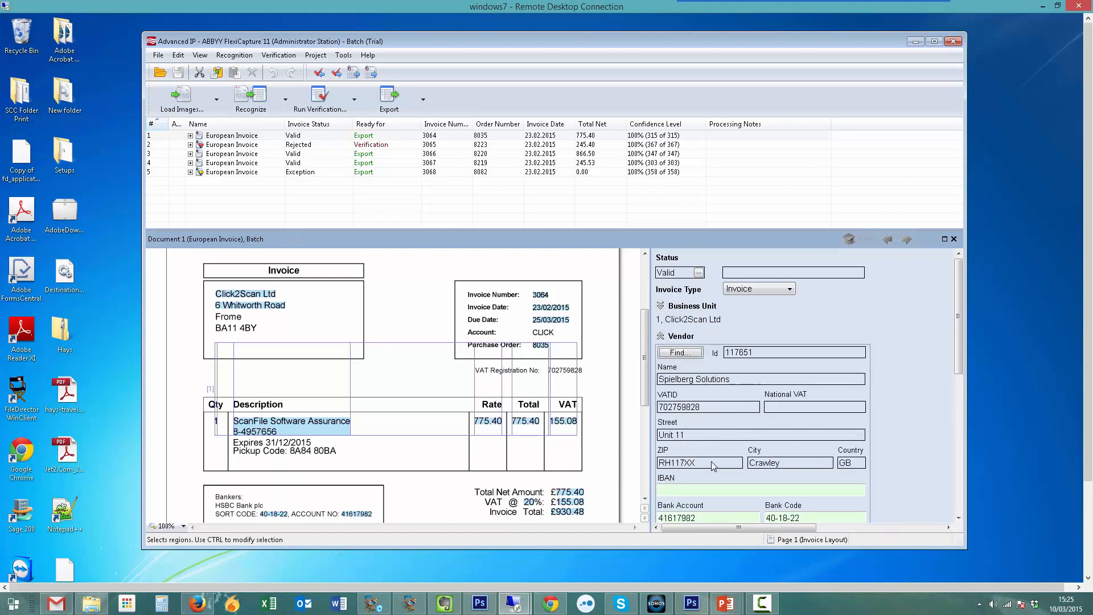
left_click(741, 406)
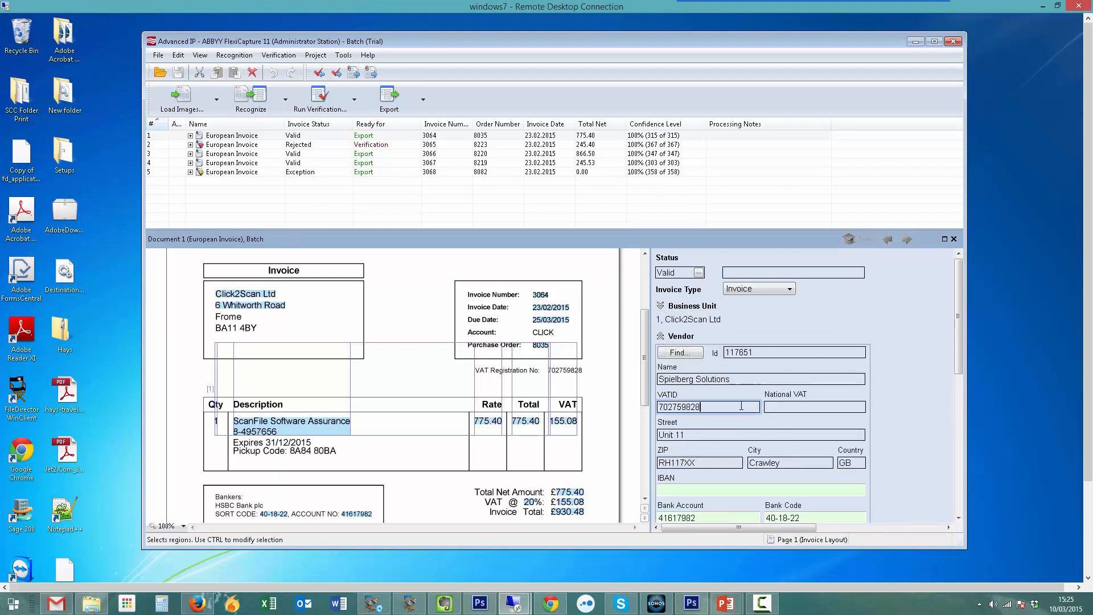
left_click(661, 337)
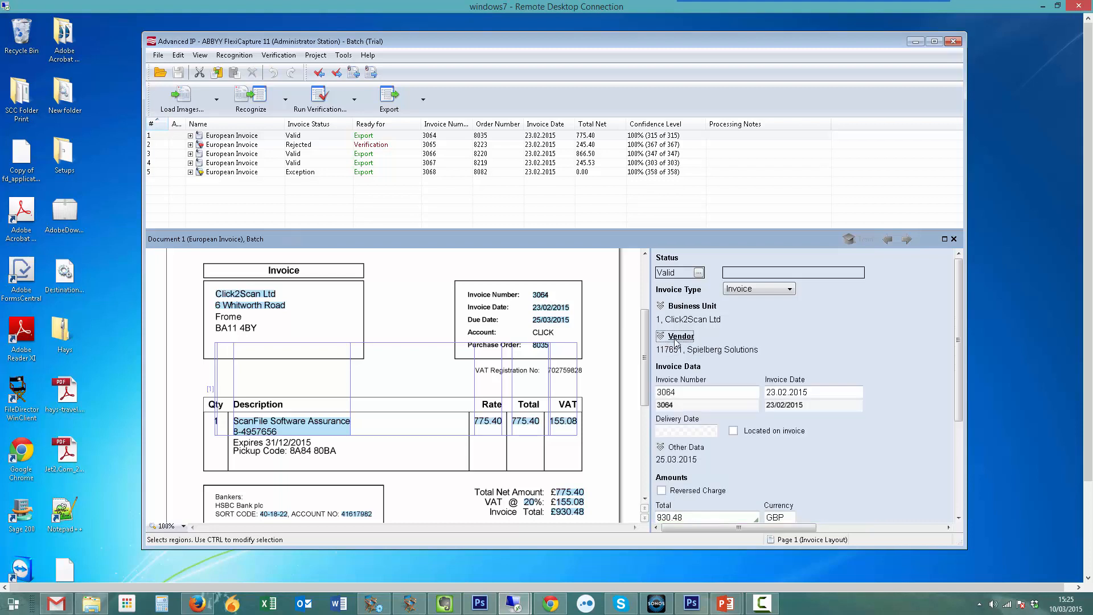
- Check the captured Invoice Number, Invoice Date, Delivery Date and Due Date against the invoice image
left_click(698, 393)
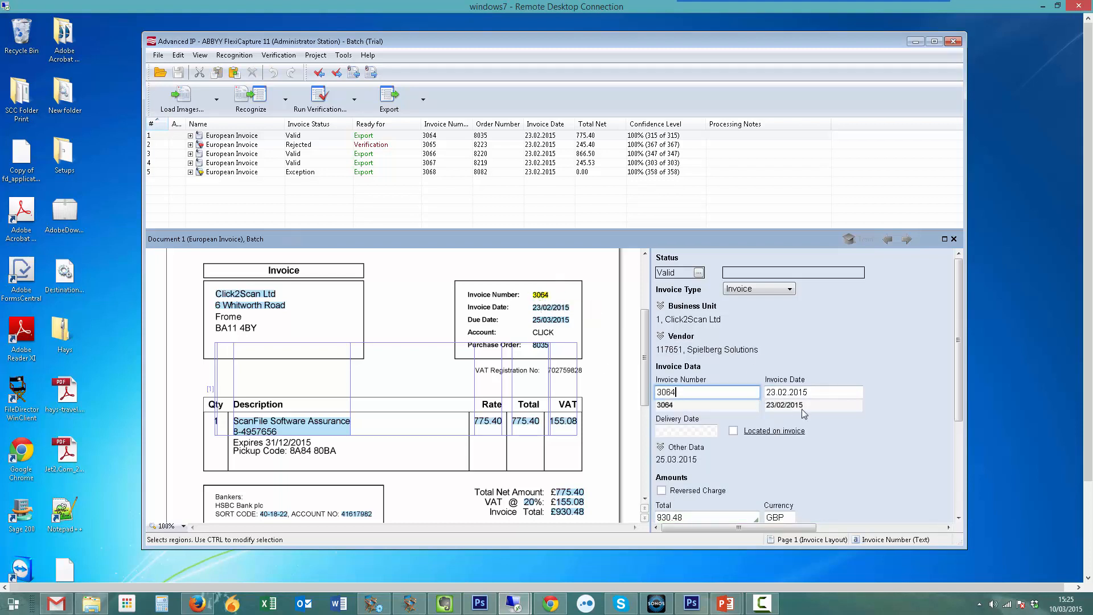
left_click(813, 393)
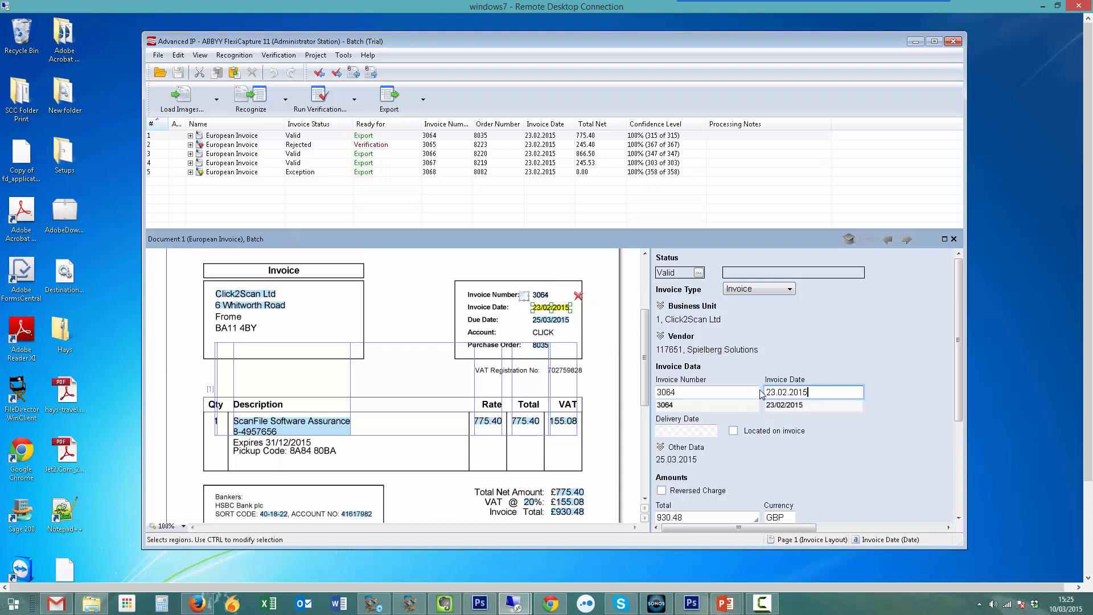
left_click(681, 432)
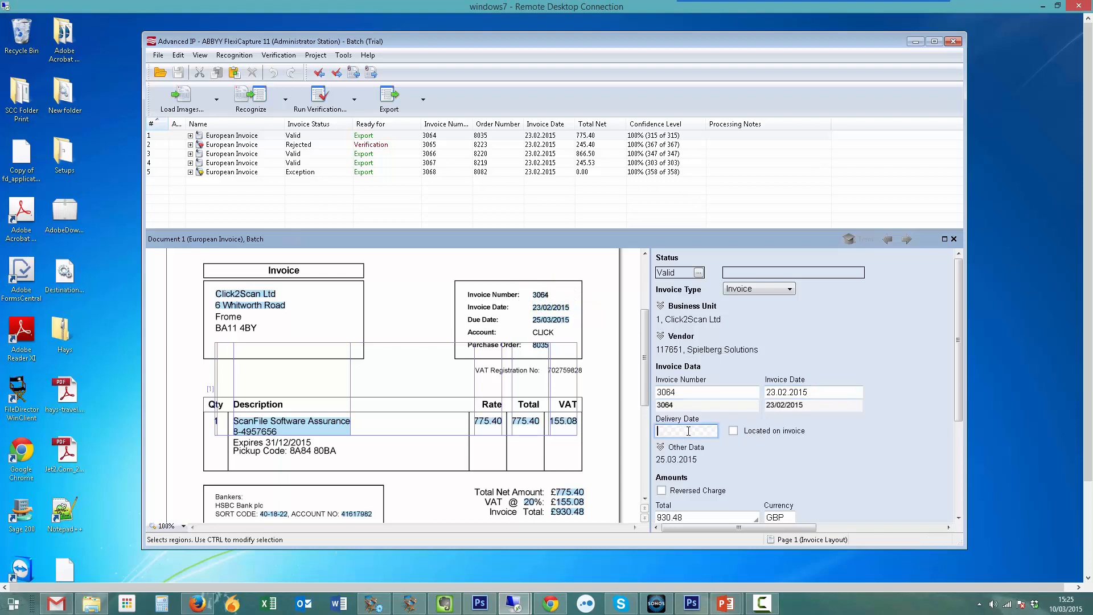
left_click(689, 448)
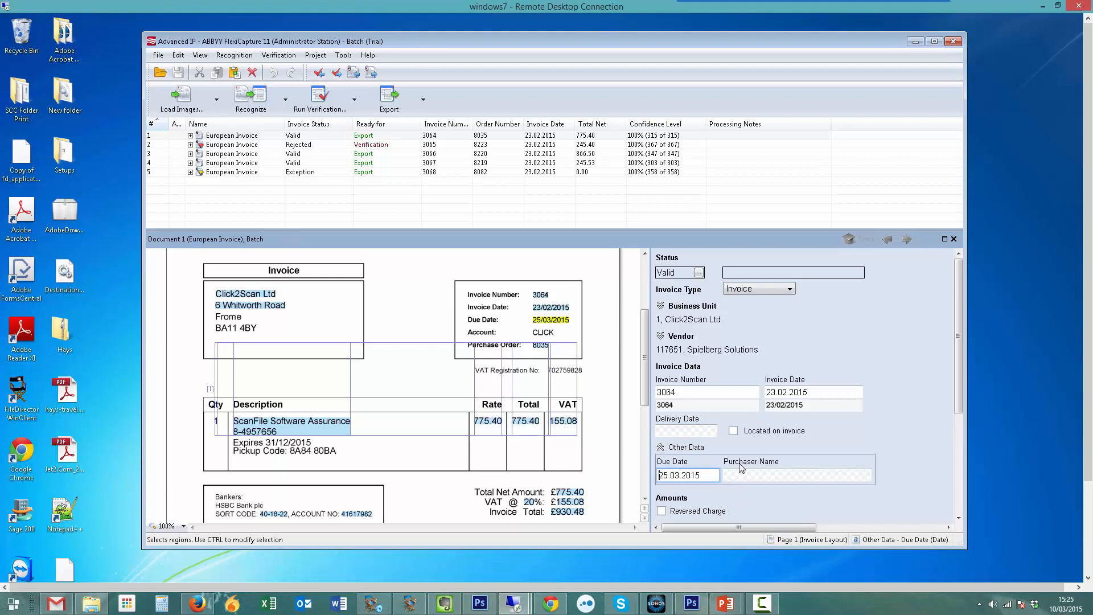
left_click(662, 447)
- Check the captured Total and the Total Net and Total Tax in Tax Details against the invoice image
scroll(959, 437, "down", 1)
left_click_drag(957, 432, 957, 488)
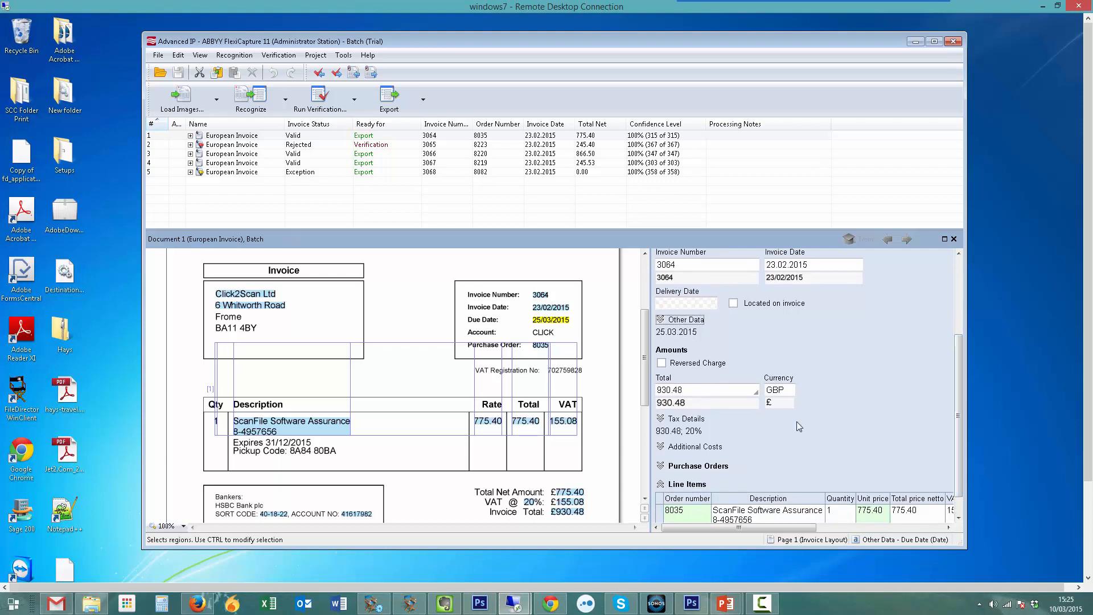
left_click(701, 392)
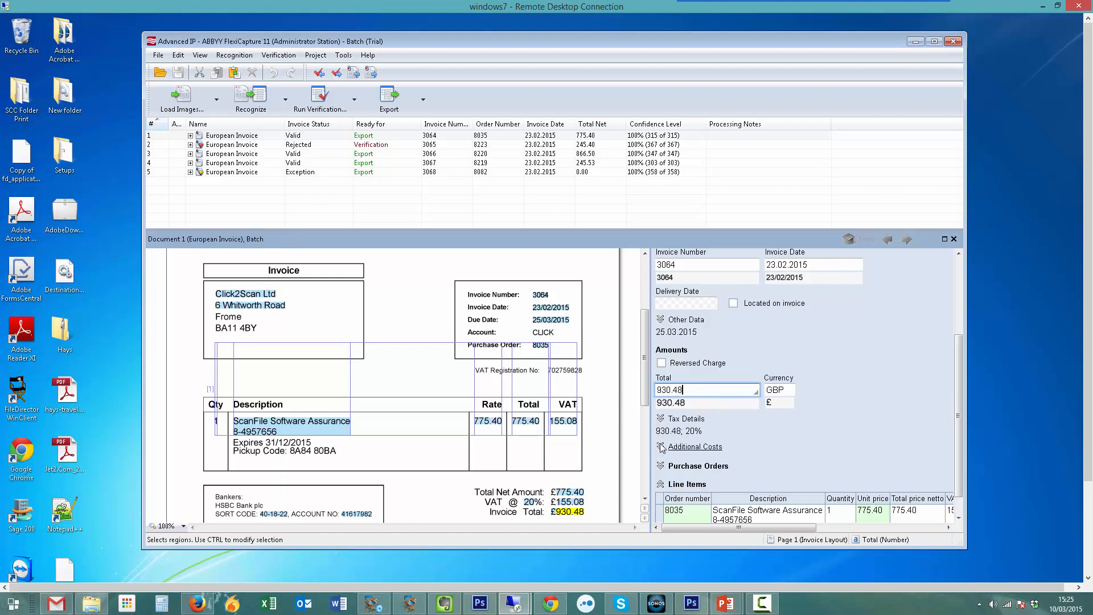
left_click(661, 420)
scroll(961, 423, "down", 3)
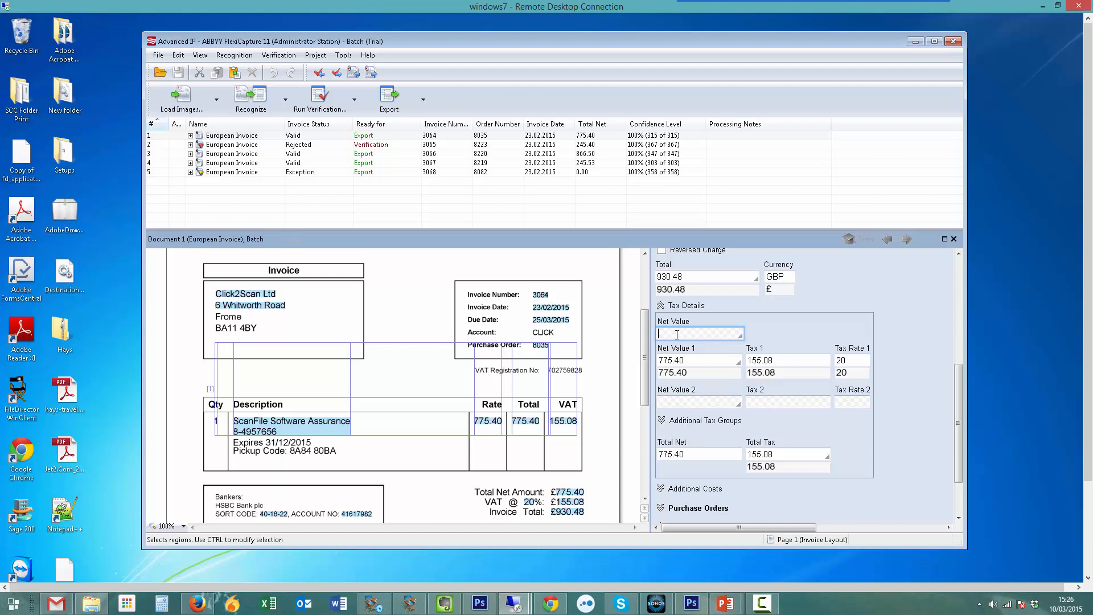
left_click(707, 456)
left_click(789, 455)
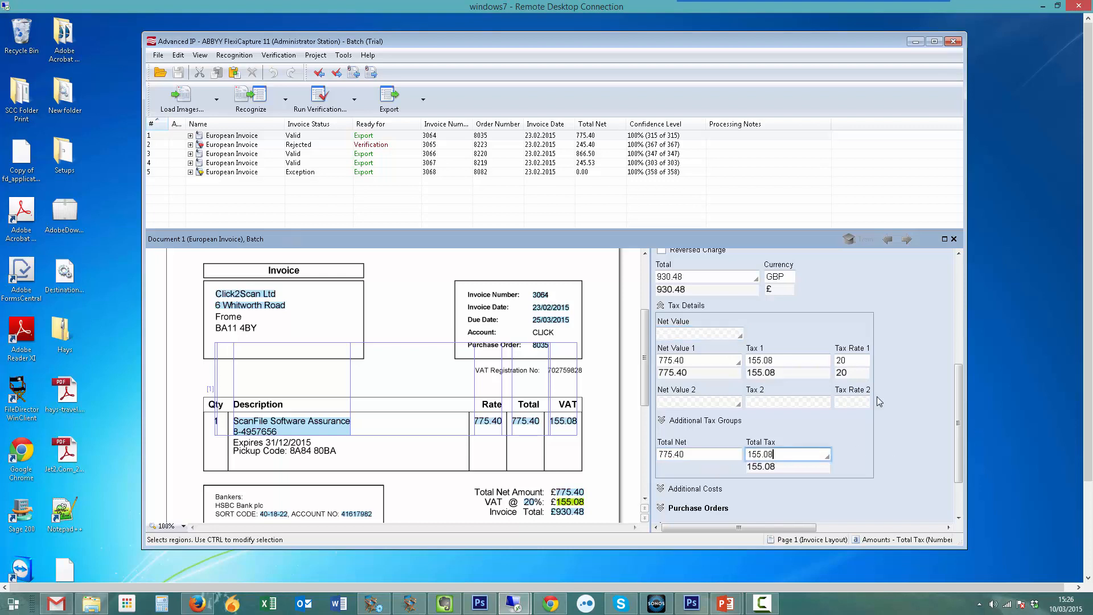
left_click(661, 305)
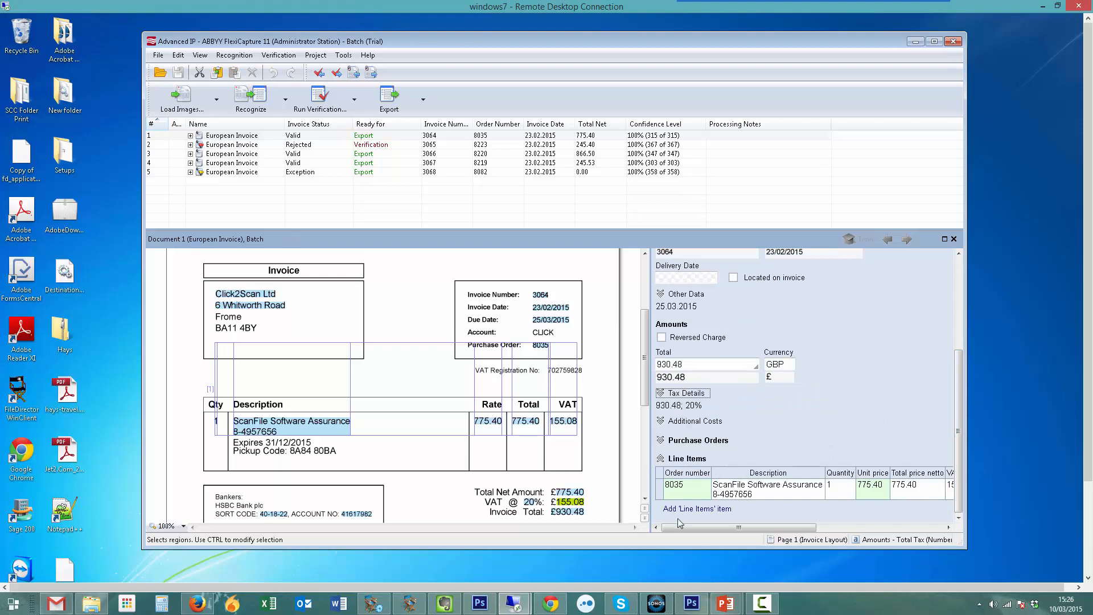
- Check the line item's Order number, Description, Quantity and Unit price against the invoice image
mouse_move(690, 528)
left_mouse_down()
mouse_move(712, 532)
mouse_move(685, 528)
left_mouse_up()
left_click(694, 490)
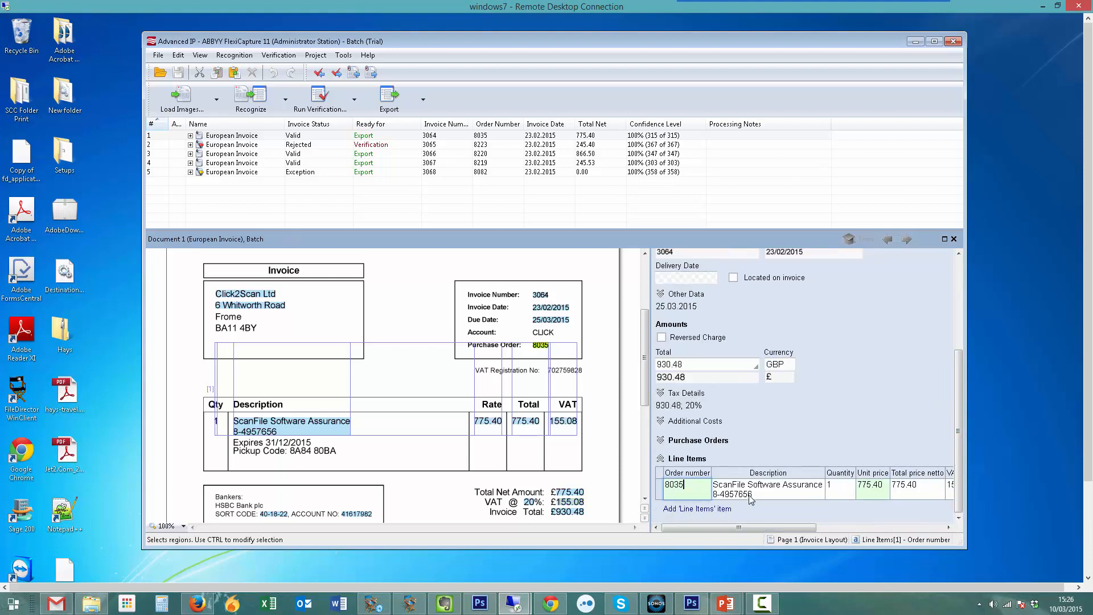
left_click(769, 489)
key("Tab")
key("Tab")
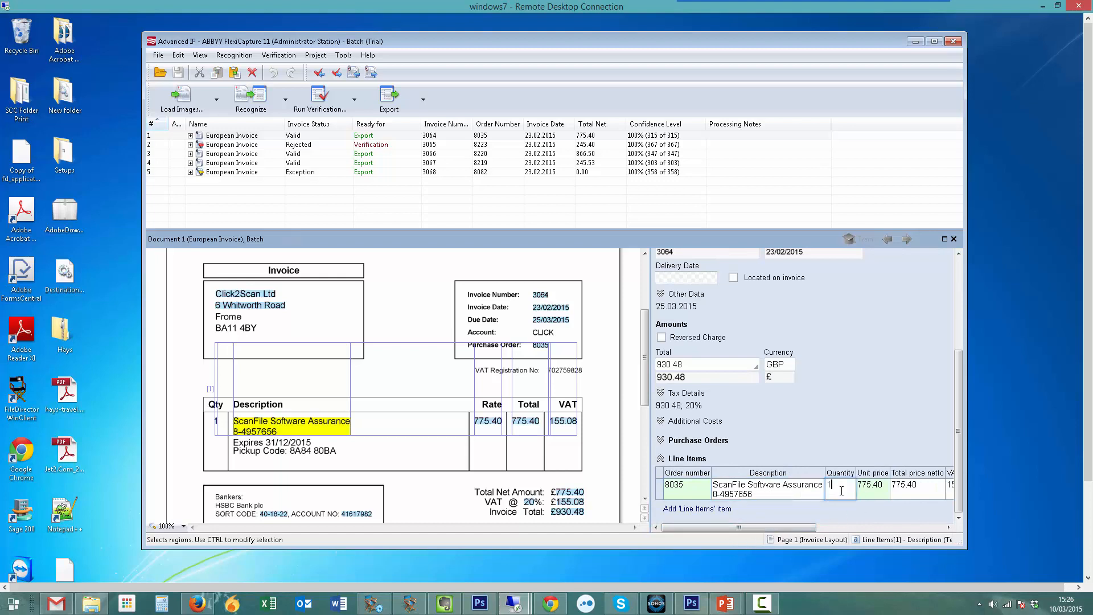
left_click_drag(849, 529, 769, 534)
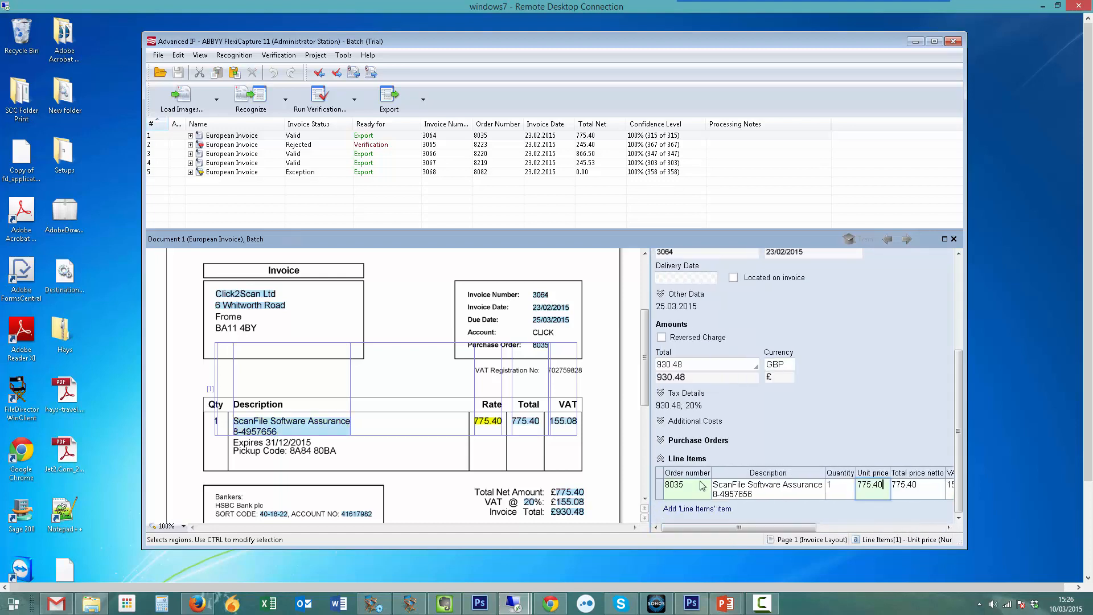
- Expand Purchase Orders, examine the details of the matched purchase order, and close the order items list
left_click(695, 440)
left_click(744, 462)
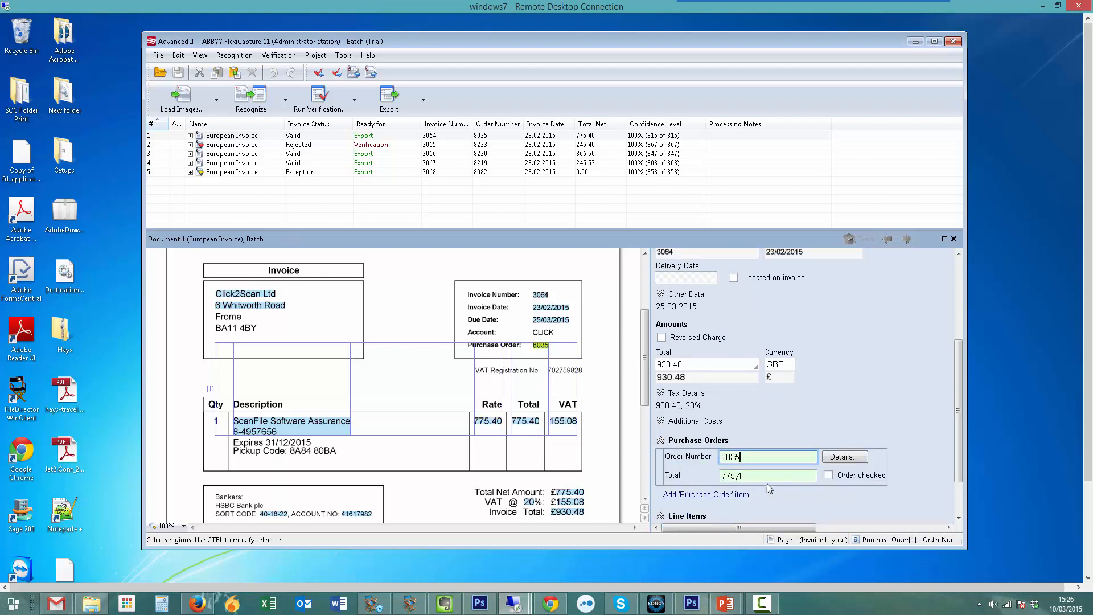
left_click(834, 459)
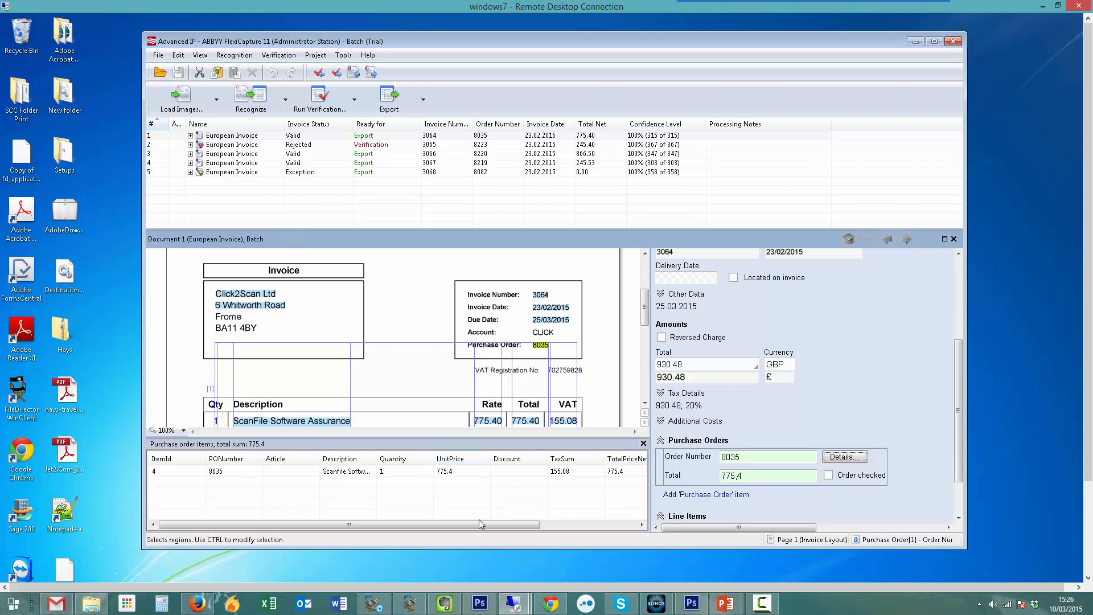
left_click(644, 444)
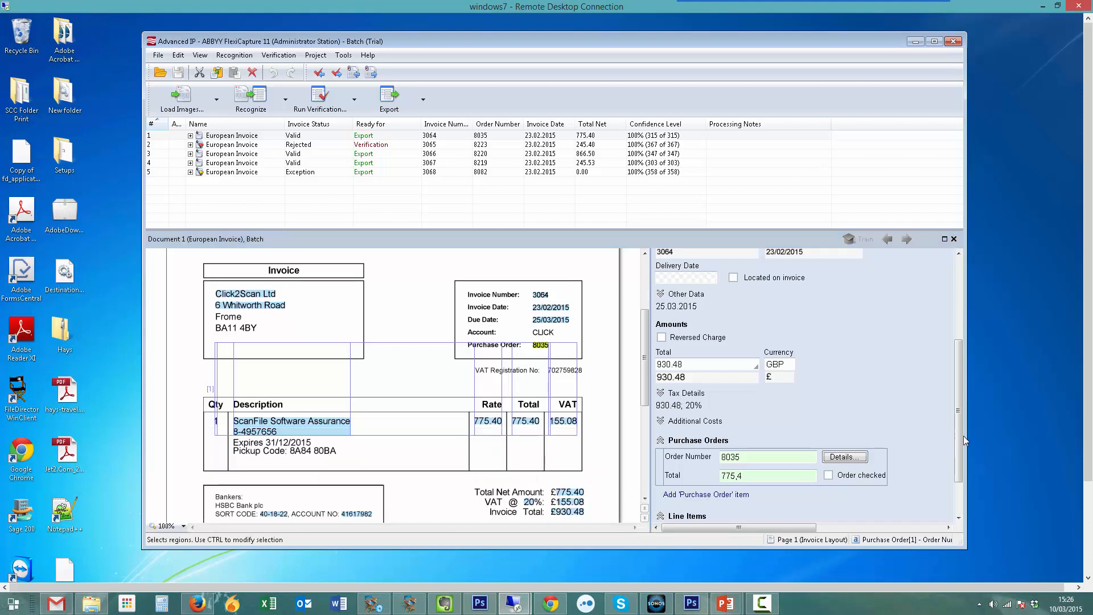
- Examine the line item's remaining columns and its Item Link lookup, cancelling without linking an item
left_click_drag(966, 454, 952, 493)
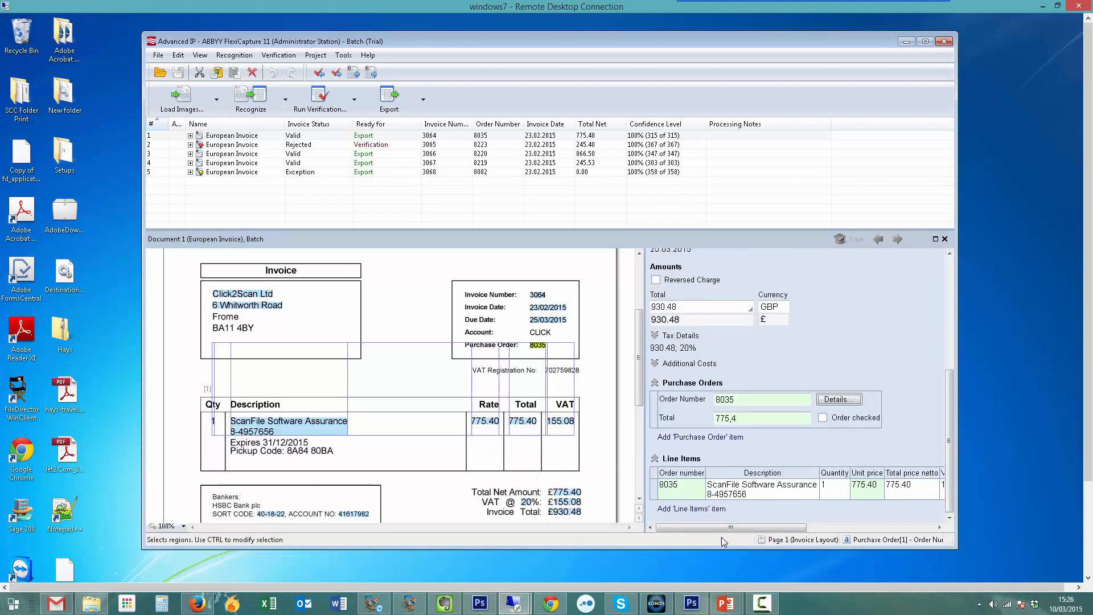
left_click_drag(722, 527, 851, 523)
left_click(809, 493)
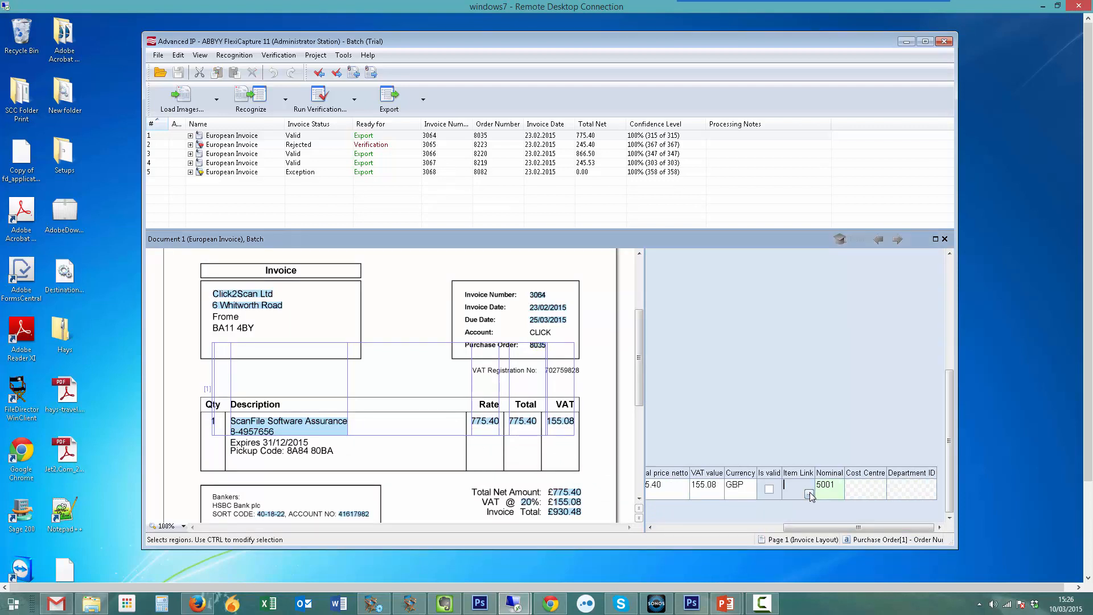
left_click_drag(770, 264, 470, 266)
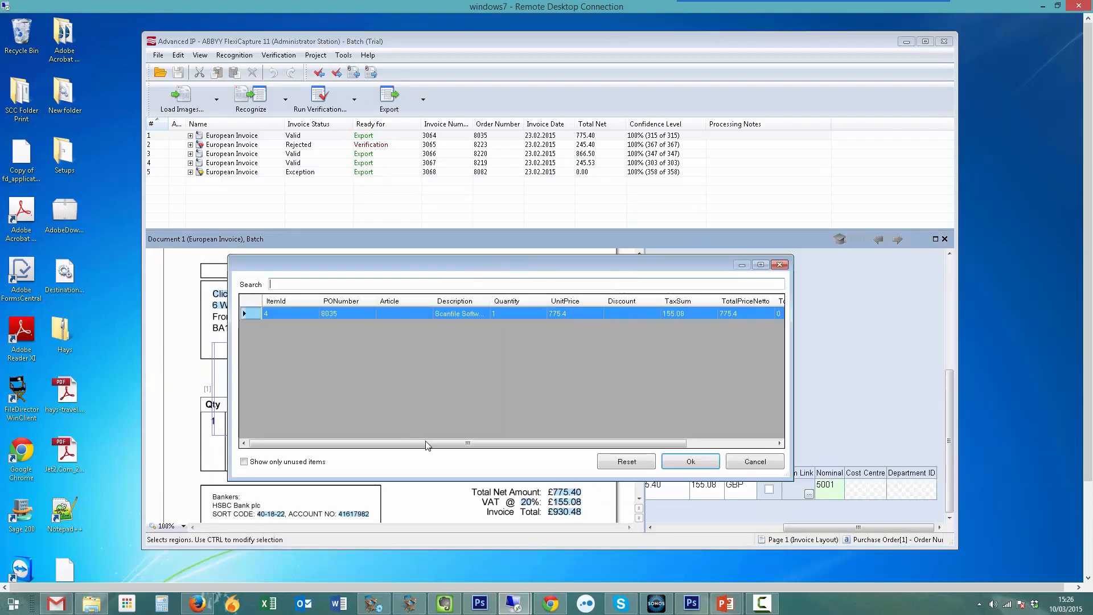
left_click(755, 461)
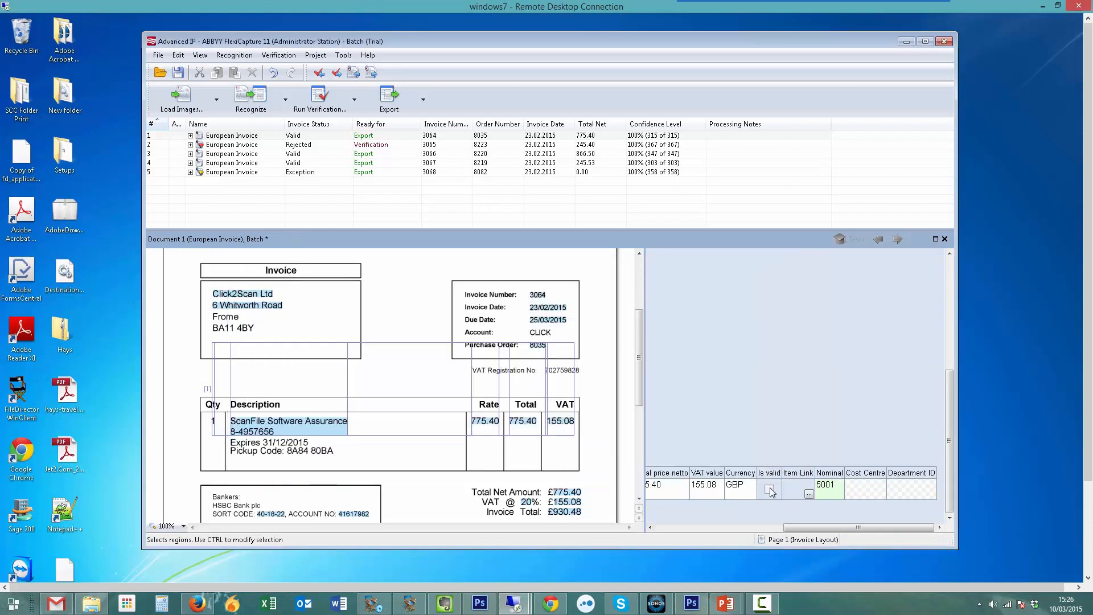
- Close the first invoice and save its changes
left_click_drag(838, 529, 658, 535)
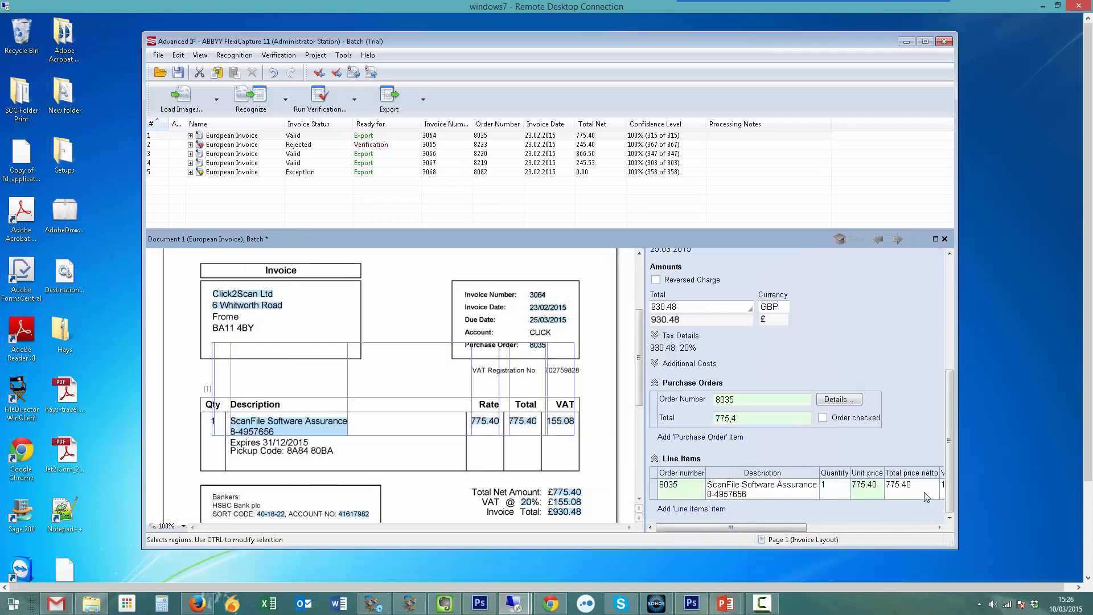
left_click(946, 241)
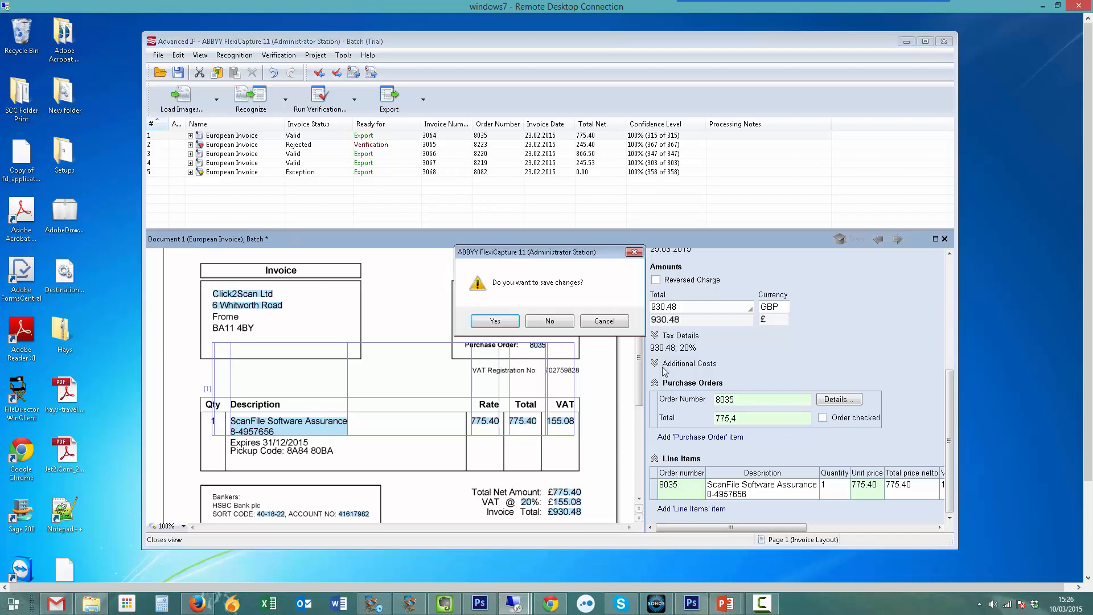
left_click(507, 325)
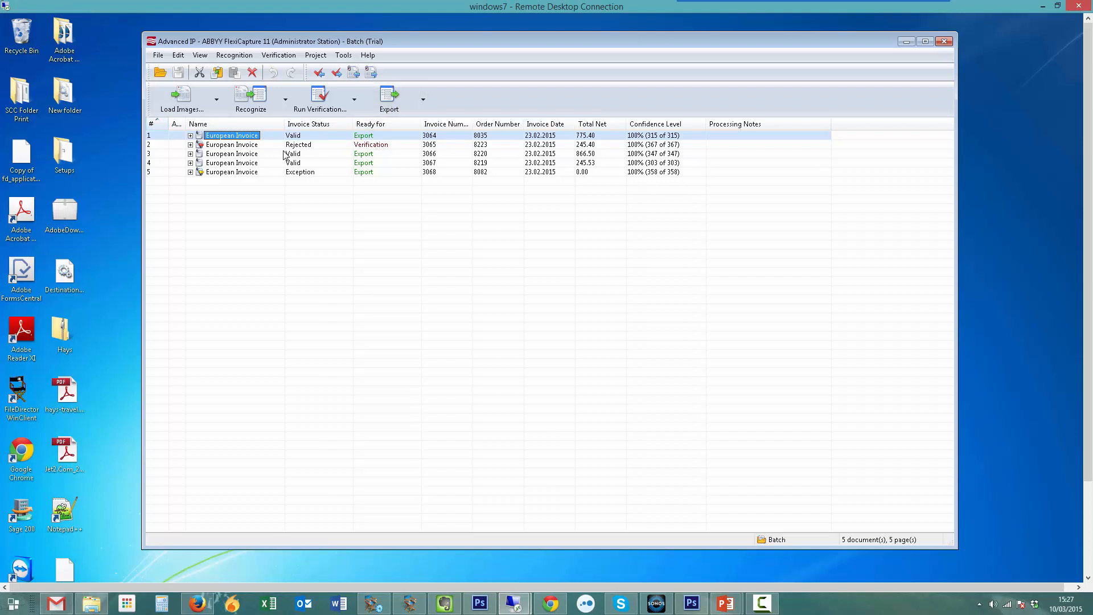
- Open the rejected second invoice and check its line item's Order number against the invoice image
double_click(233, 146)
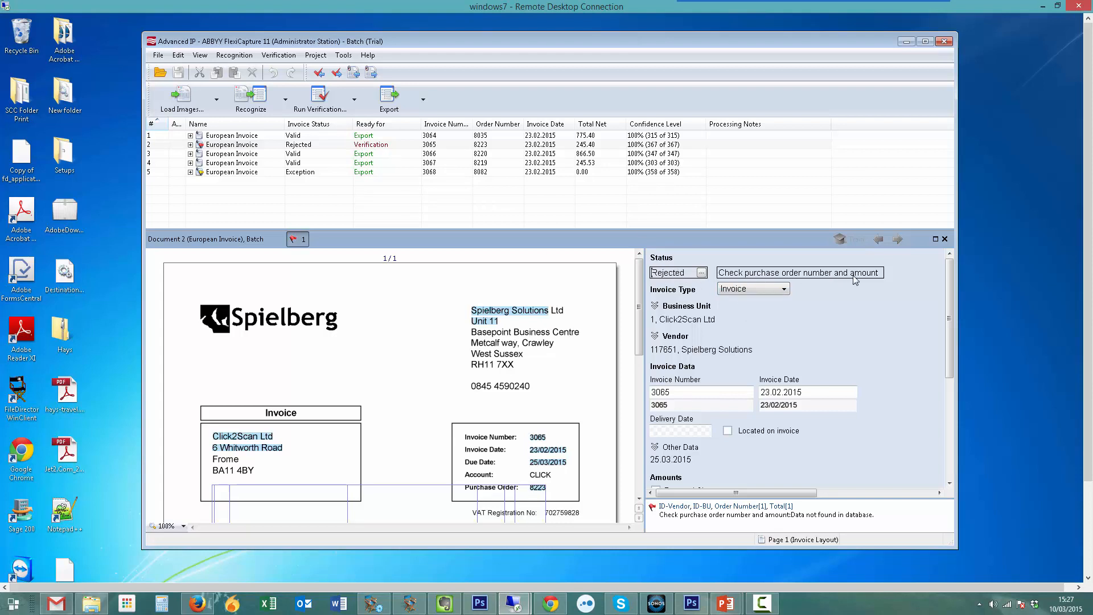
left_click_drag(948, 344, 945, 464)
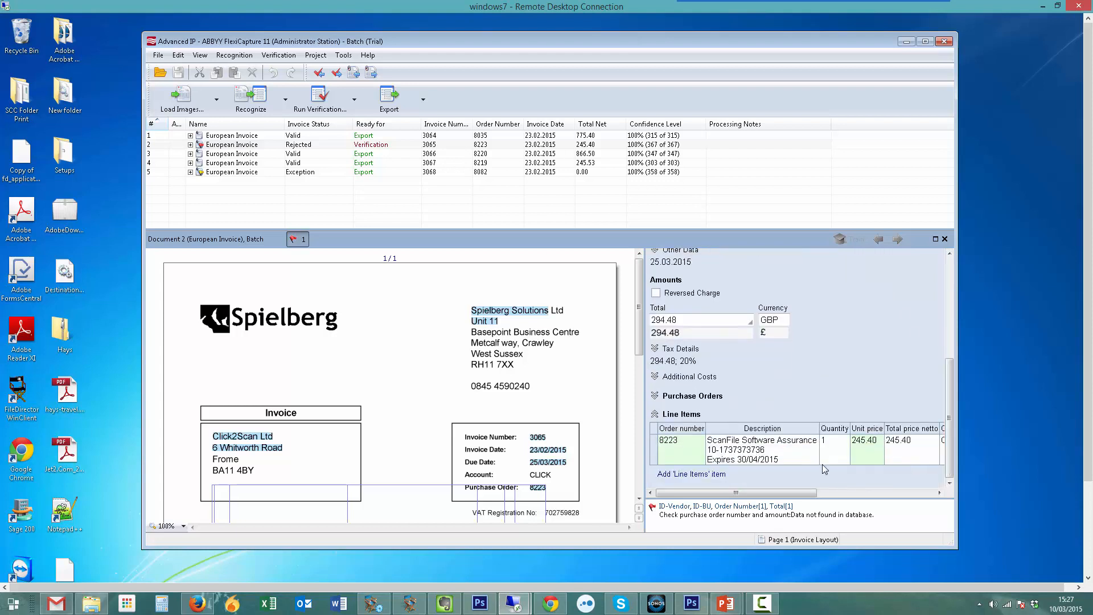
left_click(692, 453)
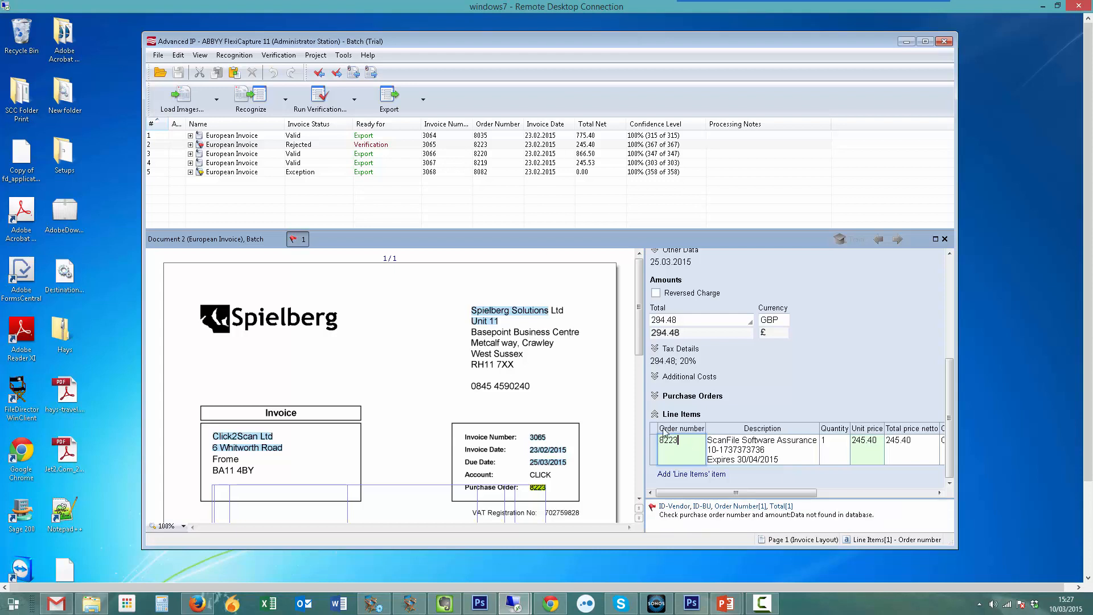
- Look up the rejected invoice's purchase order details, then inspect the order Total and the line item columns
left_click(692, 396)
left_click(839, 412)
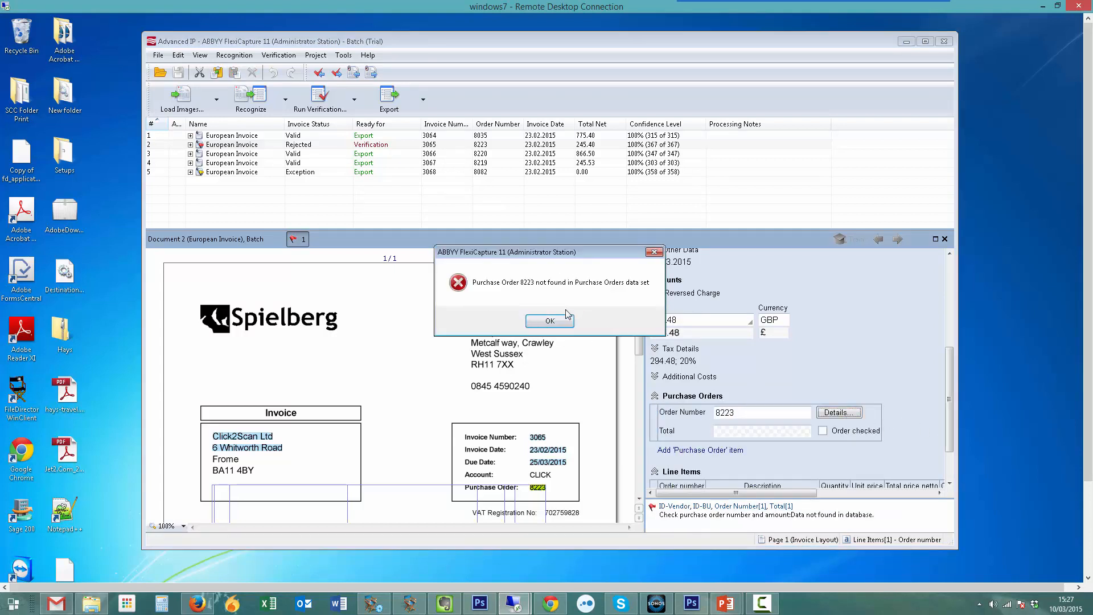
left_click(550, 322)
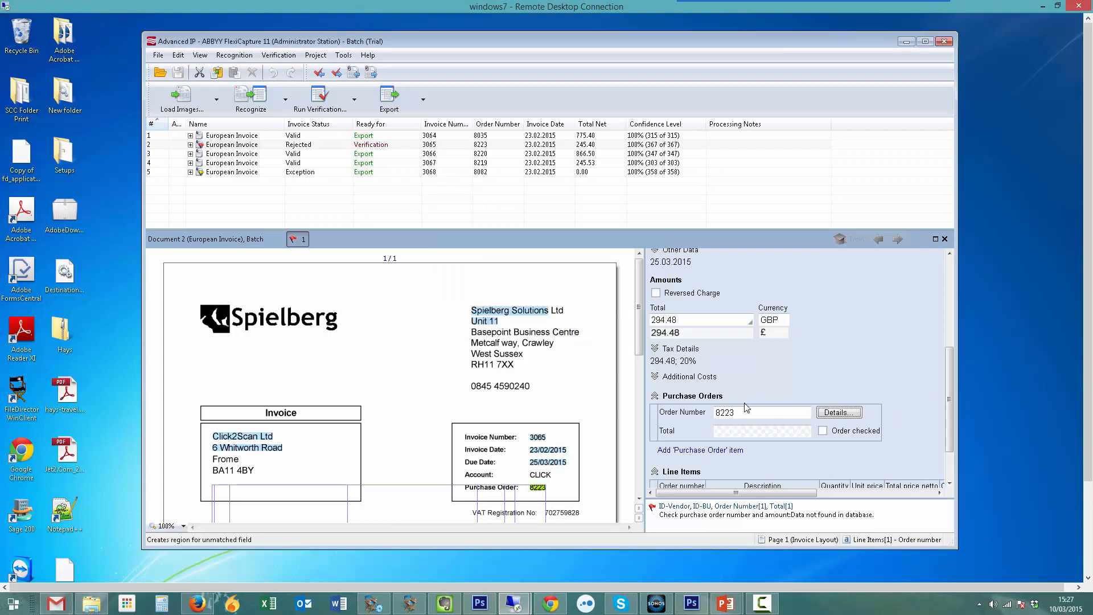
left_click(740, 431)
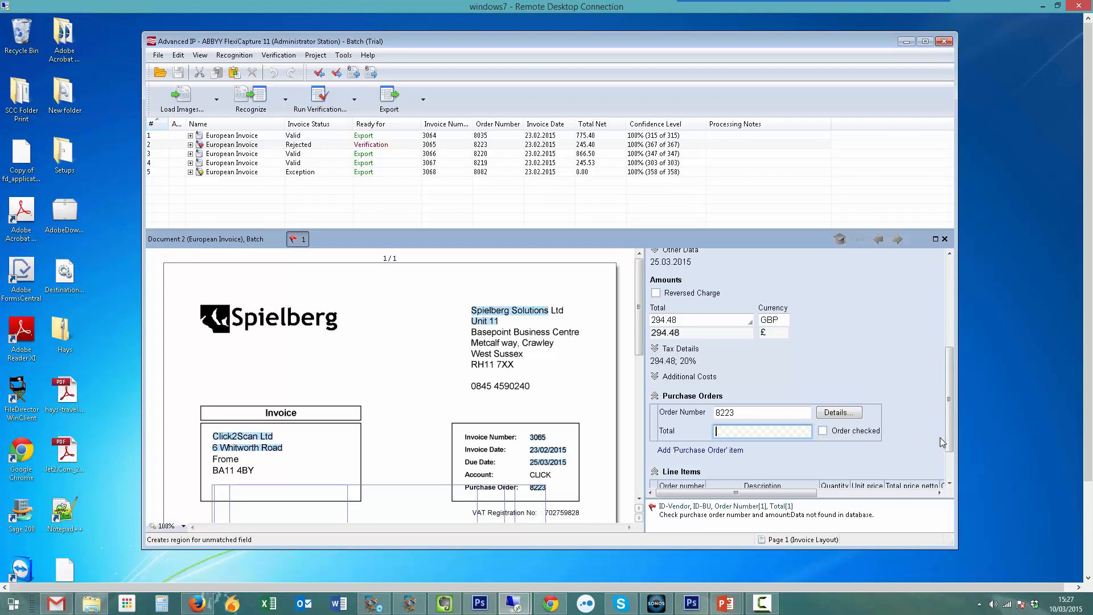
left_click_drag(950, 446, 952, 475)
left_click_drag(707, 493, 832, 494)
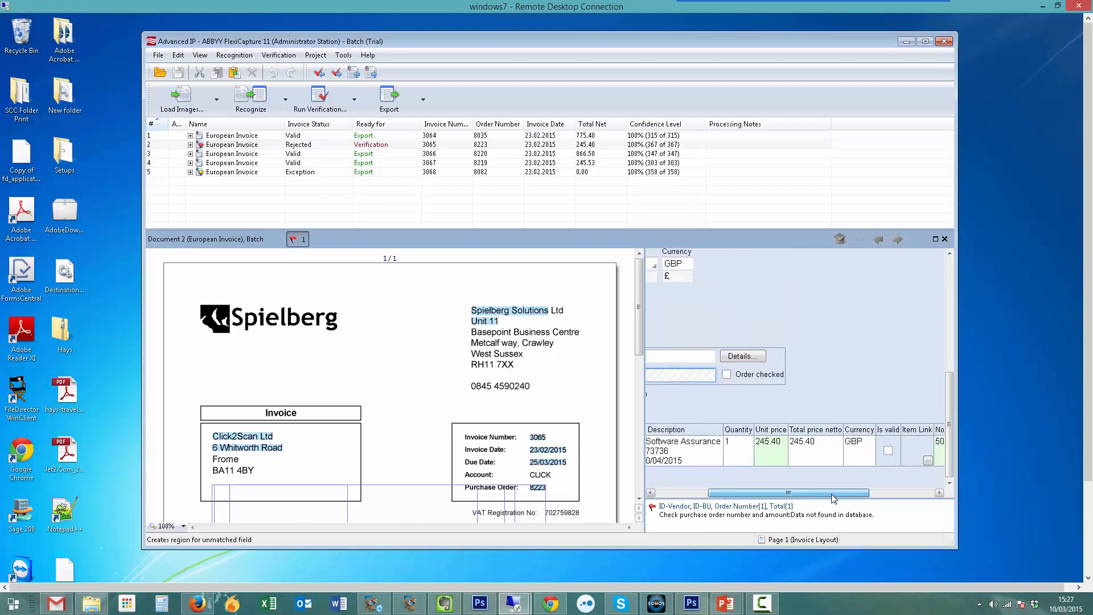
left_click_drag(752, 494, 698, 502)
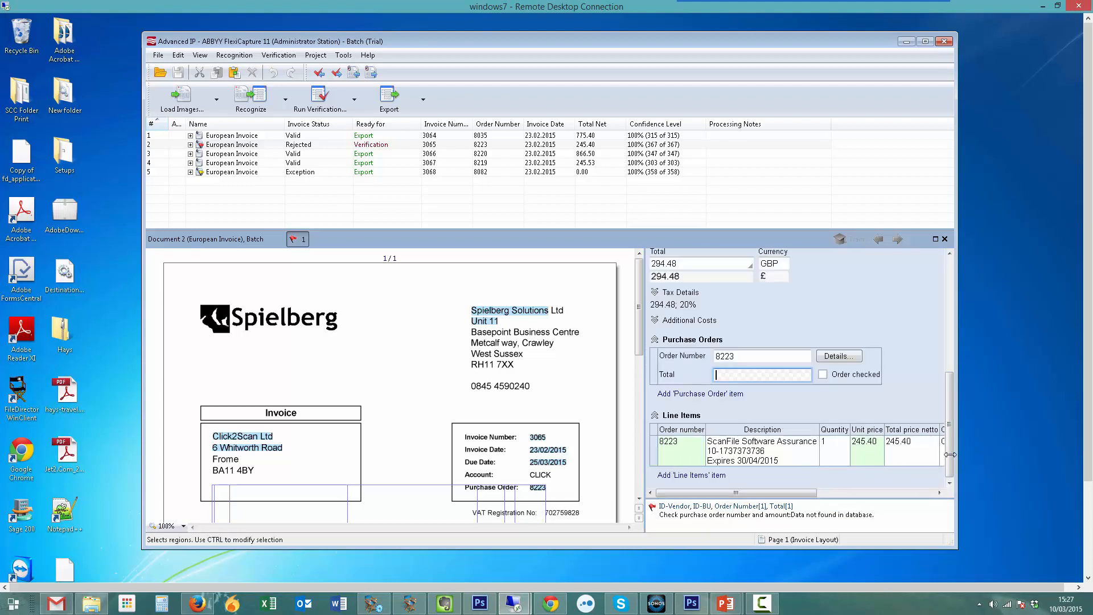
- Override the rejected invoice's status to Valid and close the document, saving the changes
left_click_drag(950, 455, 945, 320)
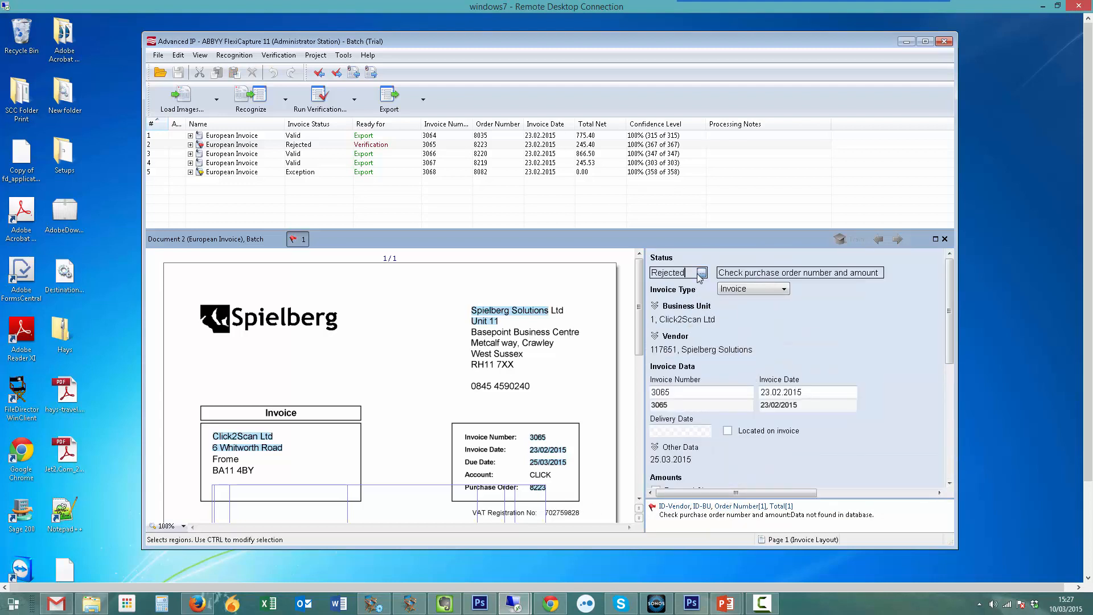
left_click(701, 272)
left_click(663, 295)
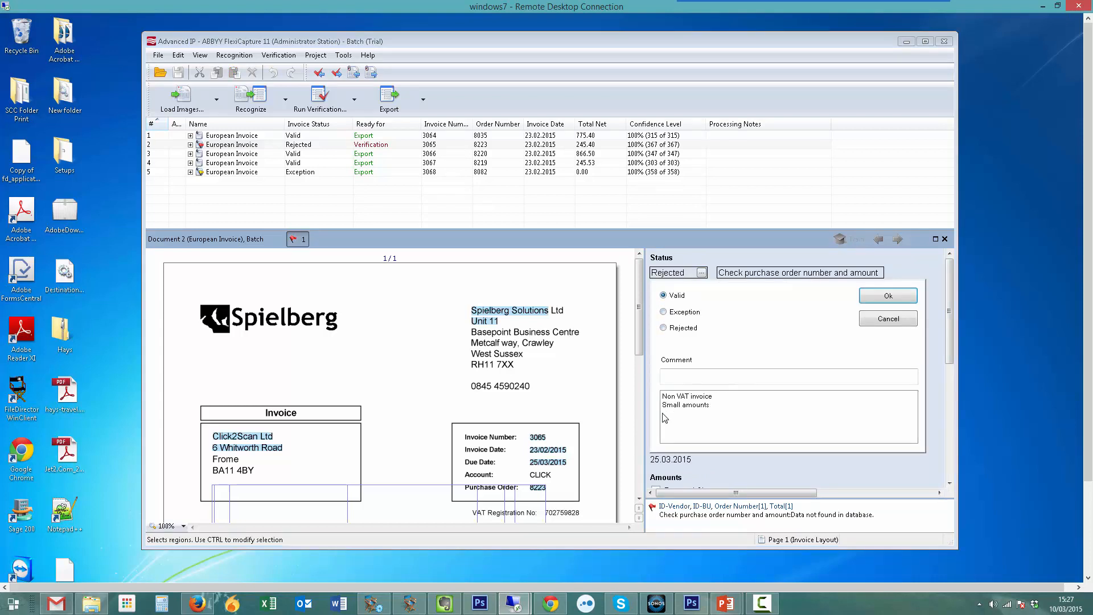
left_click(685, 370)
left_click(888, 296)
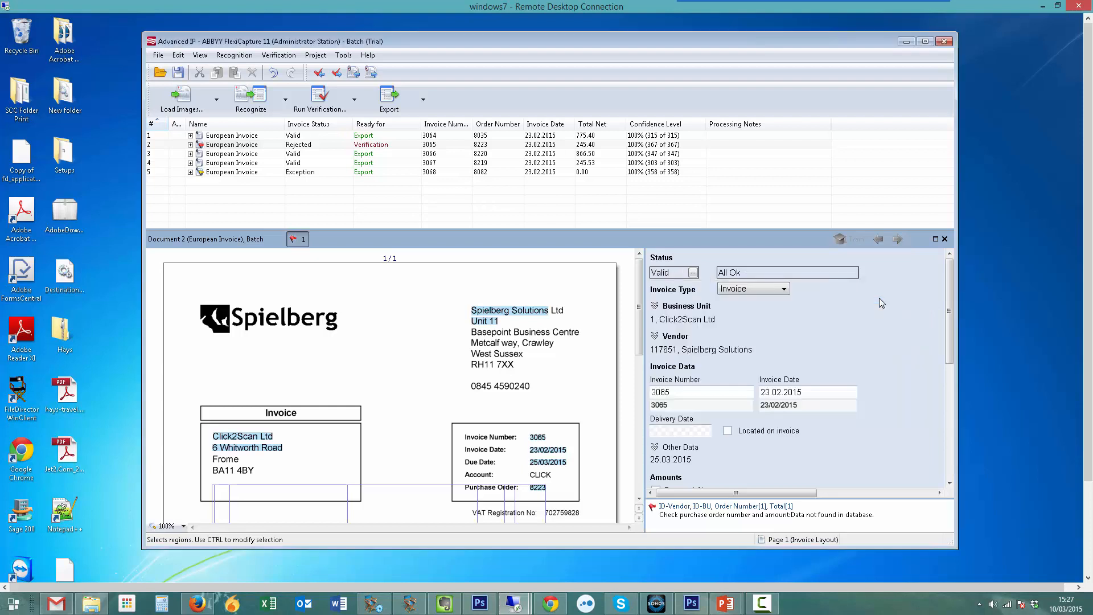
left_click(945, 238)
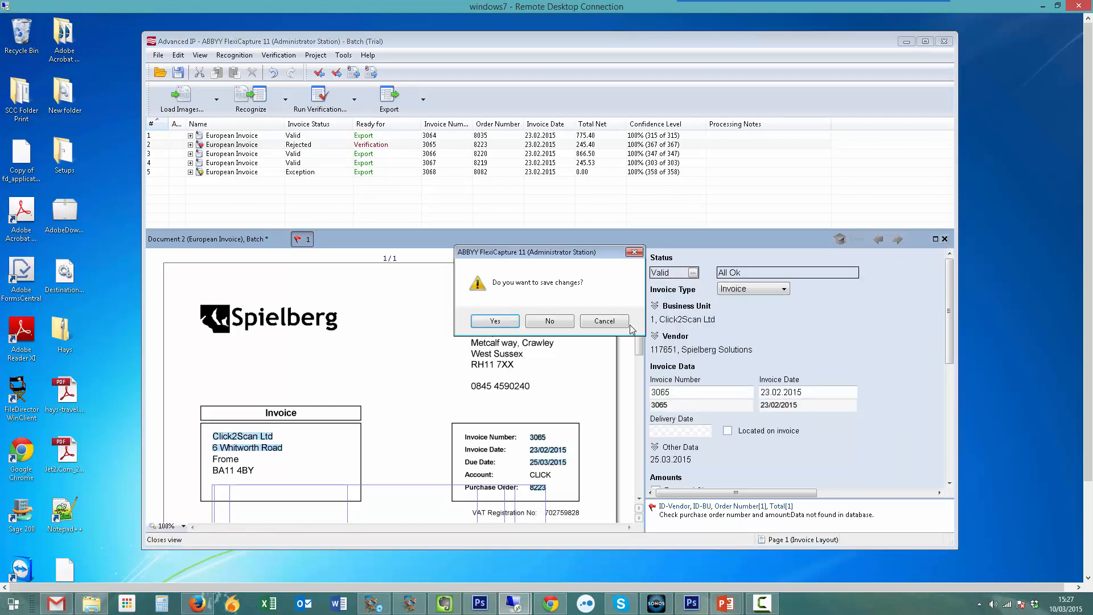
left_click(558, 319)
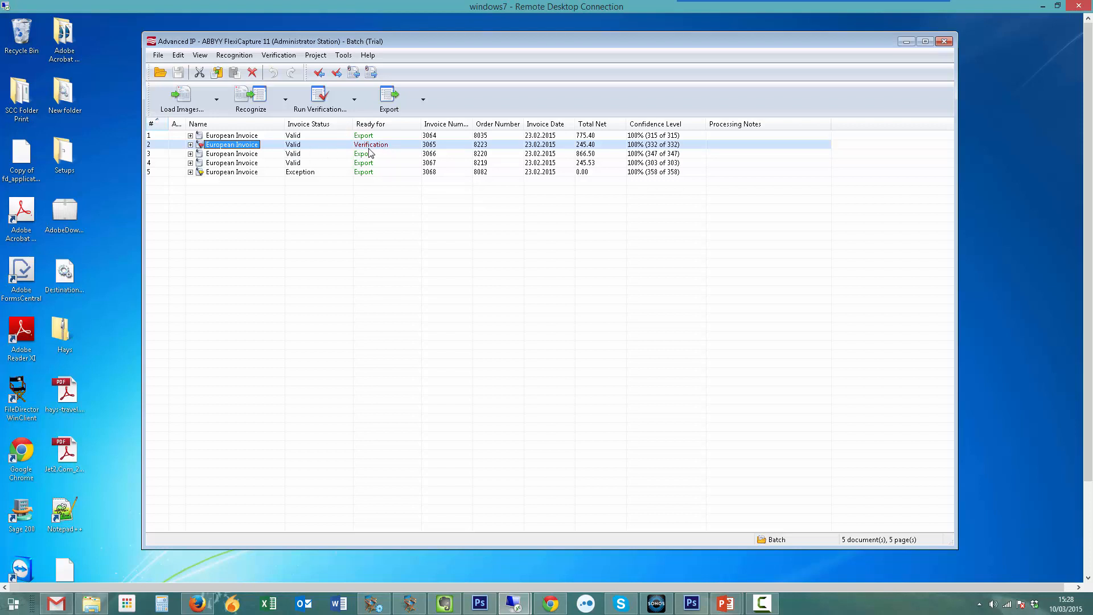
left_click(366, 156)
left_click(366, 164)
left_click(377, 154)
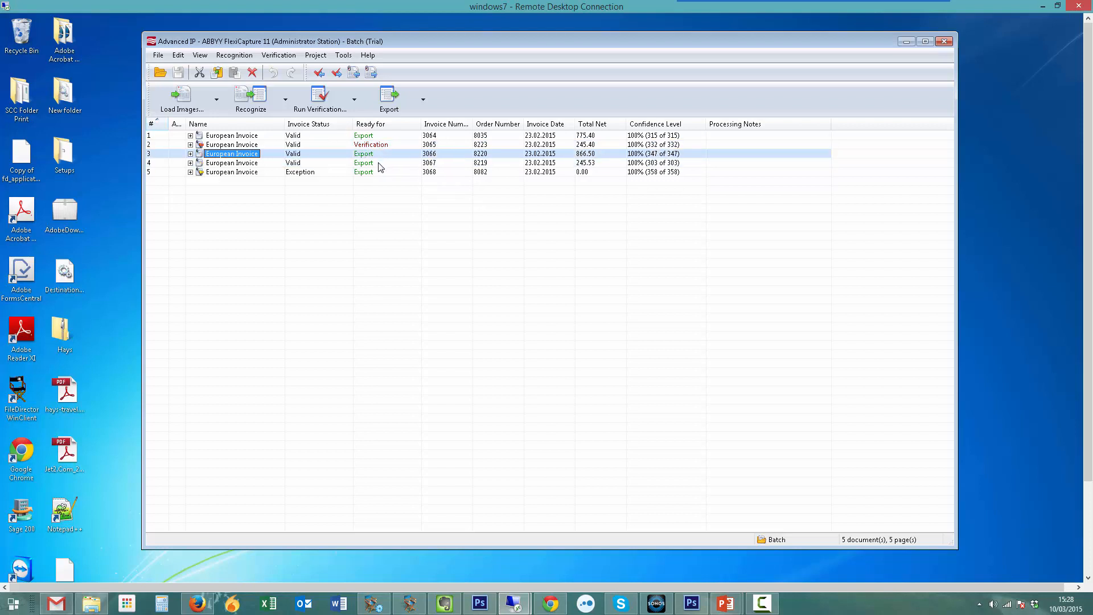
left_click(373, 162)
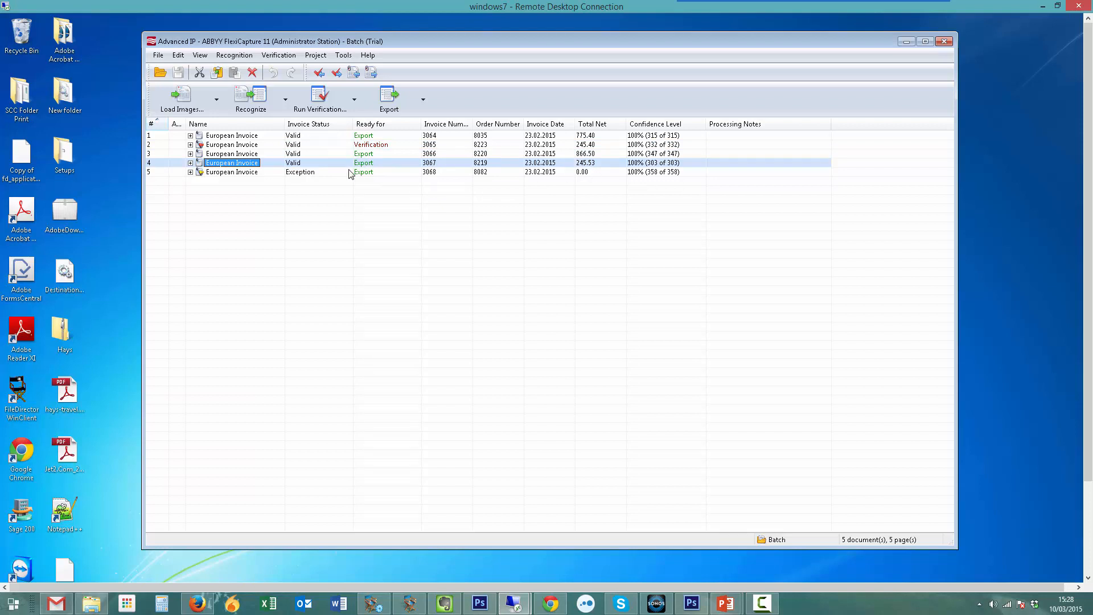
left_click(354, 172)
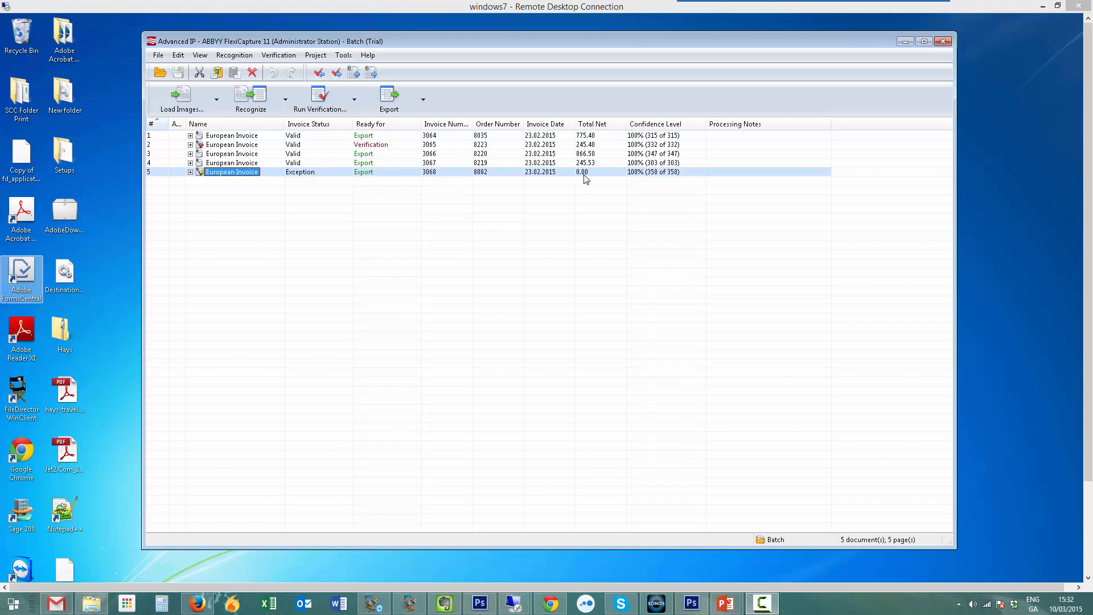
- Open the fifth invoice with Exception status, compare its captured totals and tax with the image, and close it
double_click(217, 173)
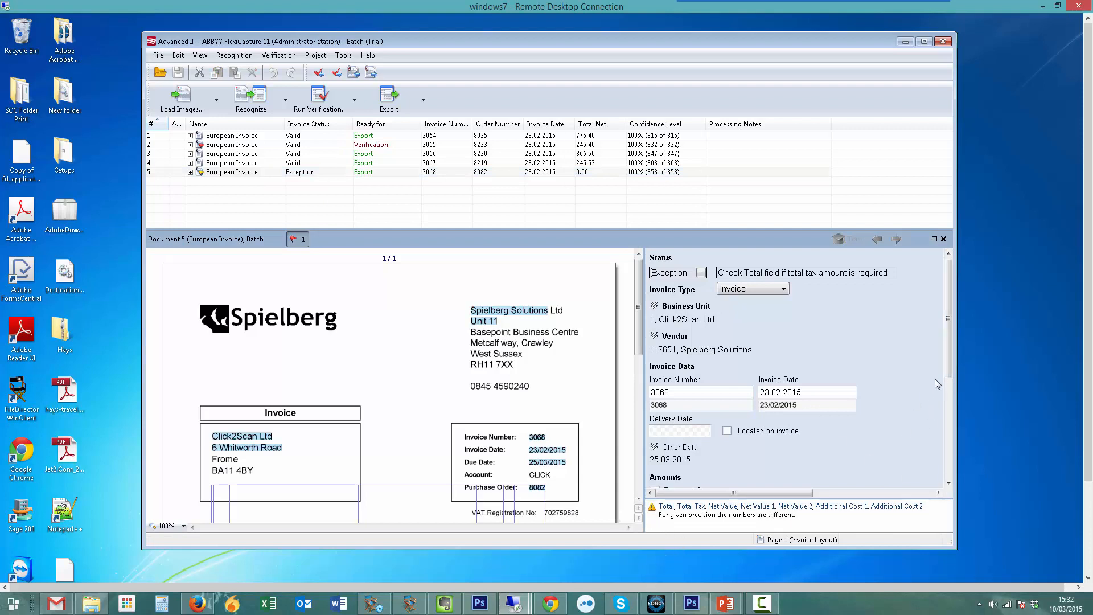
left_click_drag(949, 371, 940, 487)
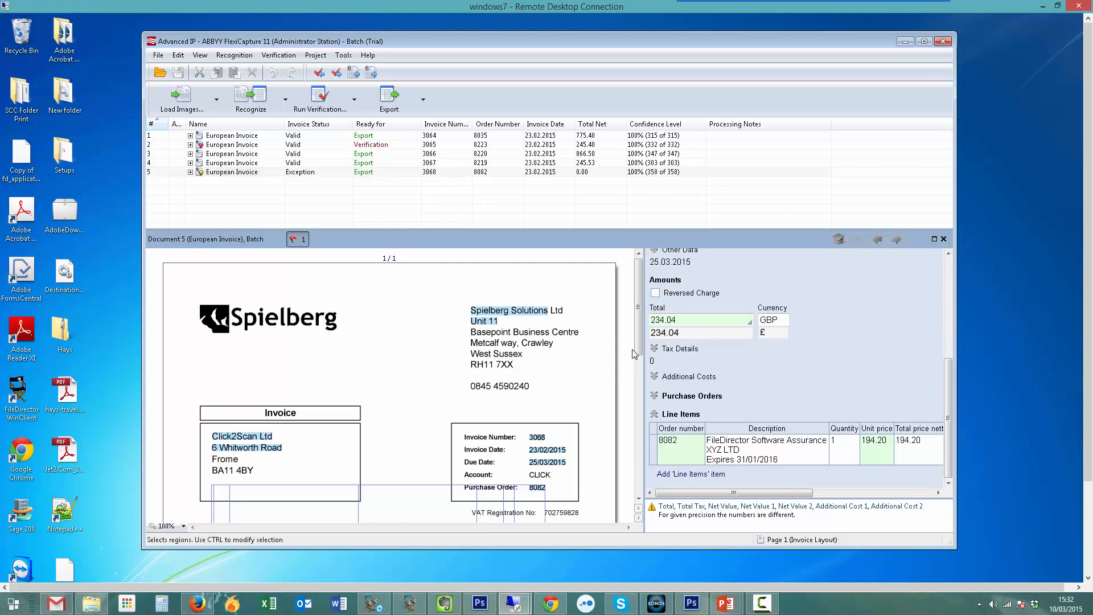
left_click_drag(639, 349, 640, 450)
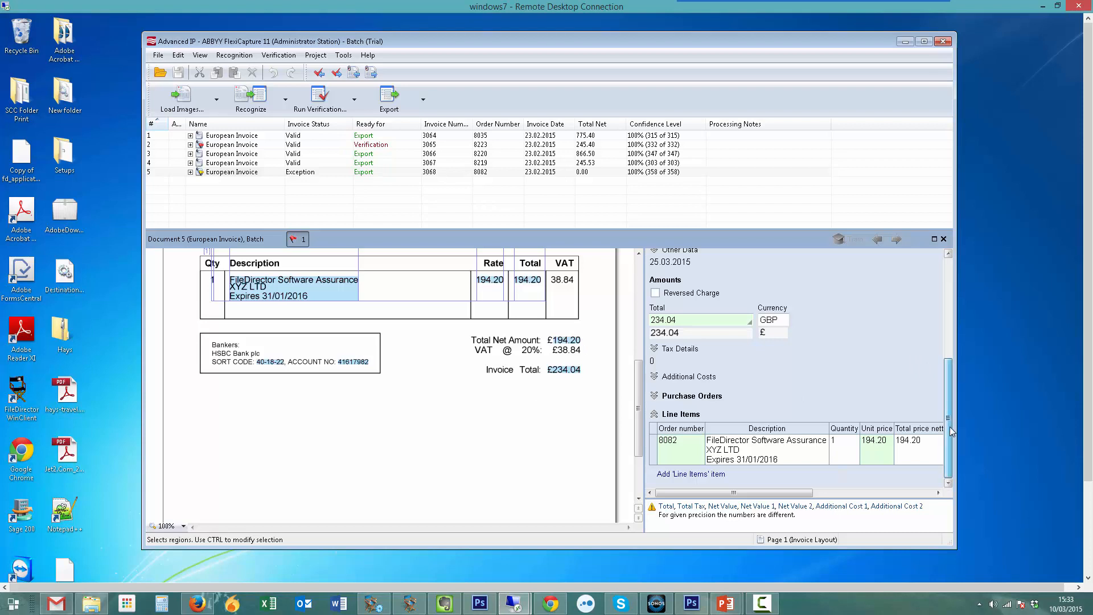
left_click_drag(949, 426, 946, 244)
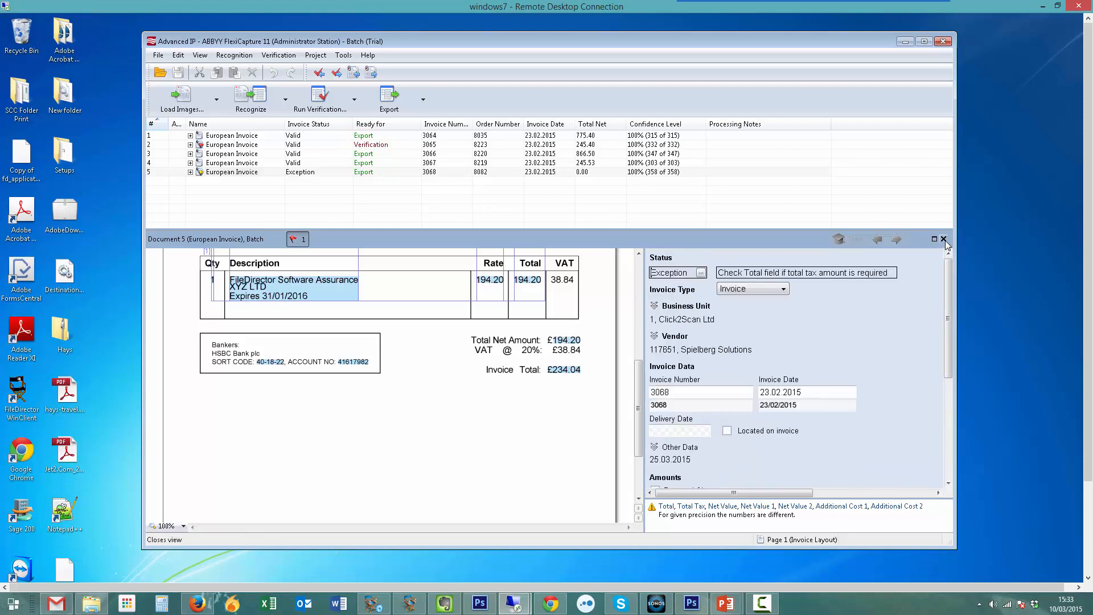
left_click(944, 239)
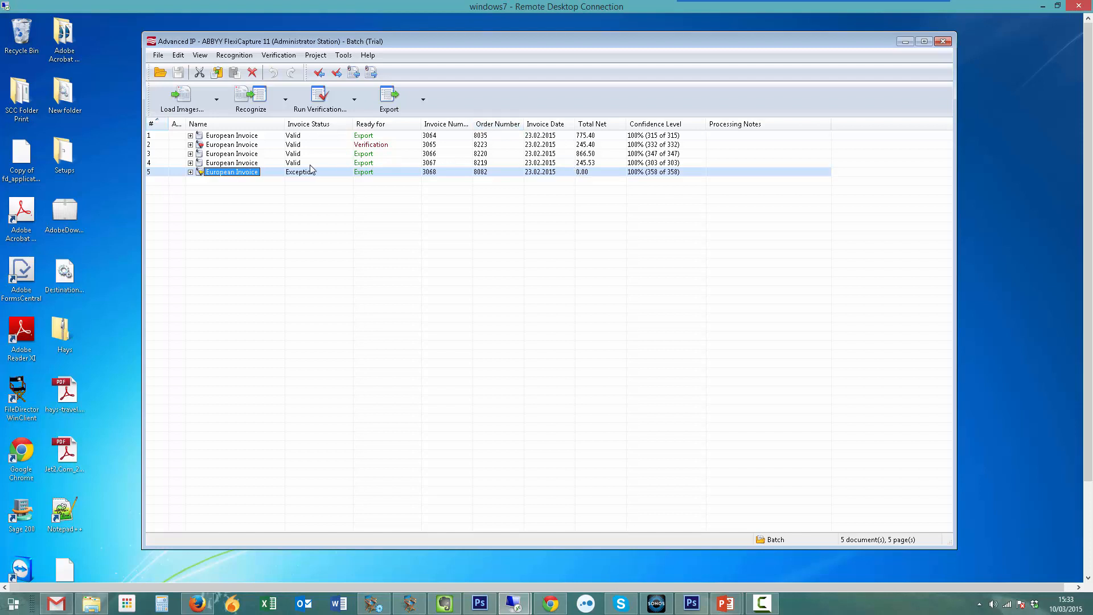
left_click(245, 163)
left_click(245, 154, "shift")
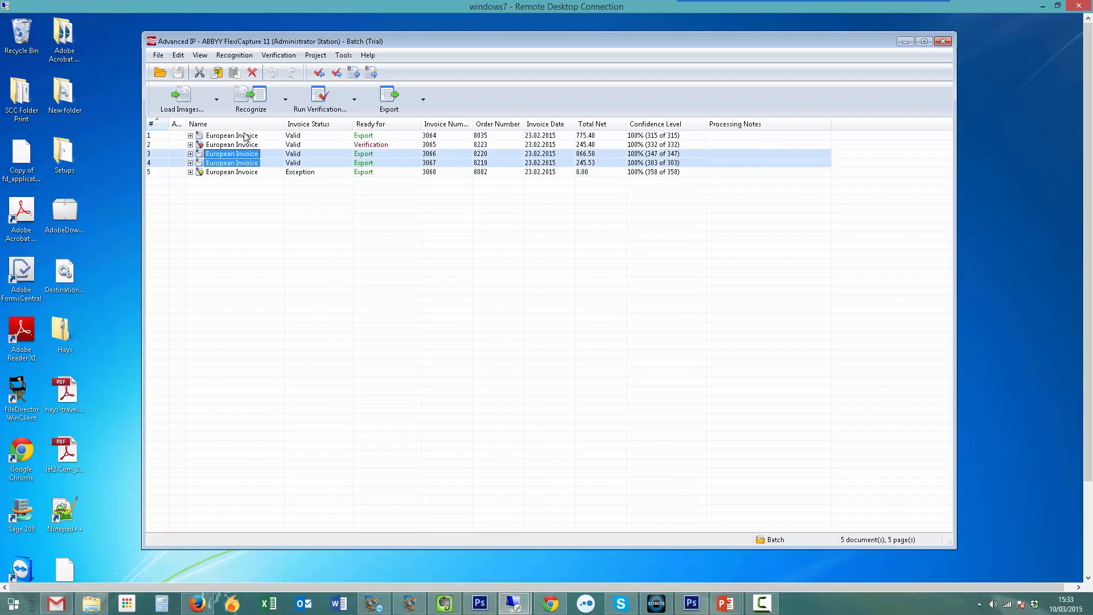
left_click(245, 137, "ctrl")
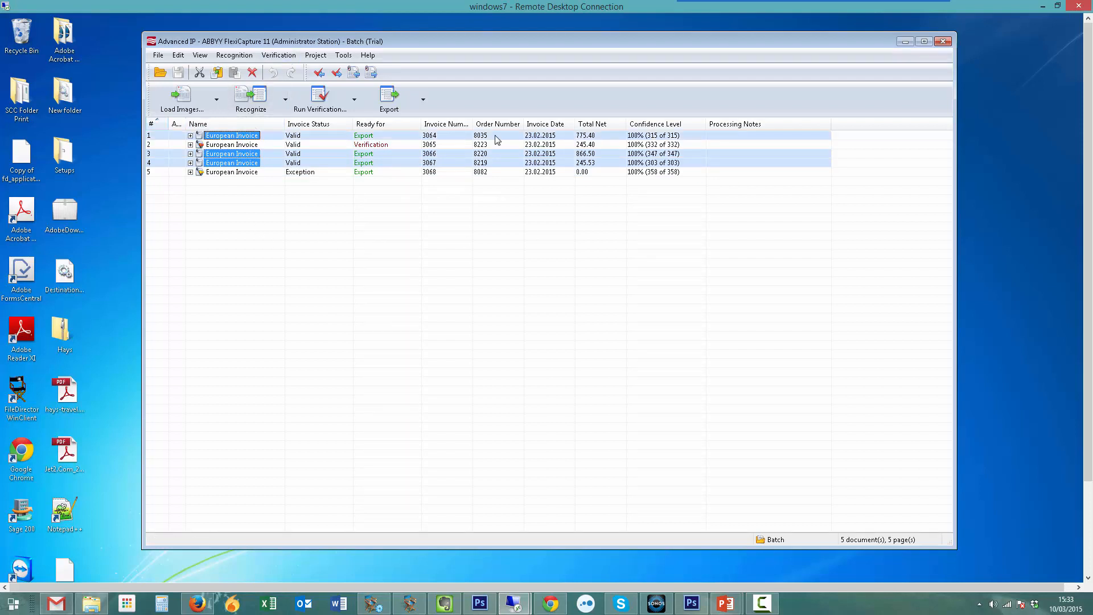
- Select the first four invoices in the batch and export them
left_click(240, 165)
left_click(244, 137, "shift")
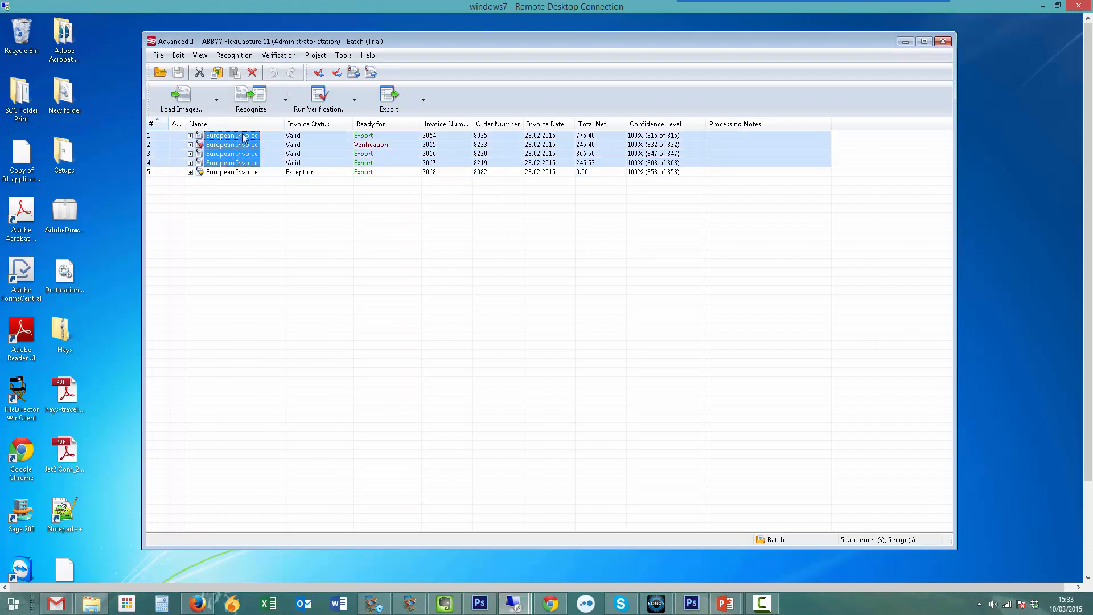
left_click(390, 98)
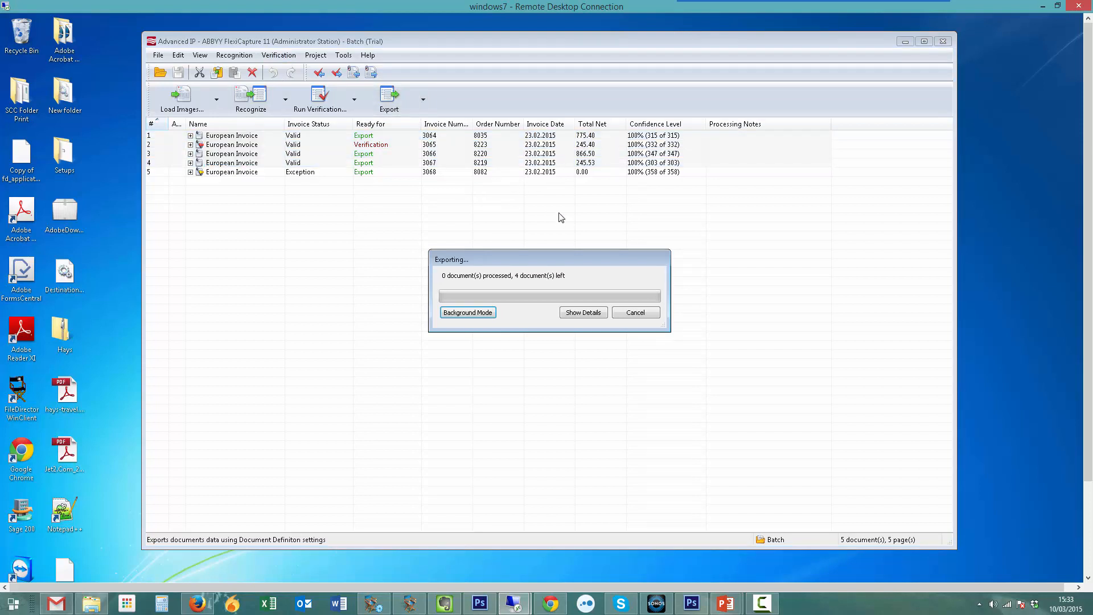